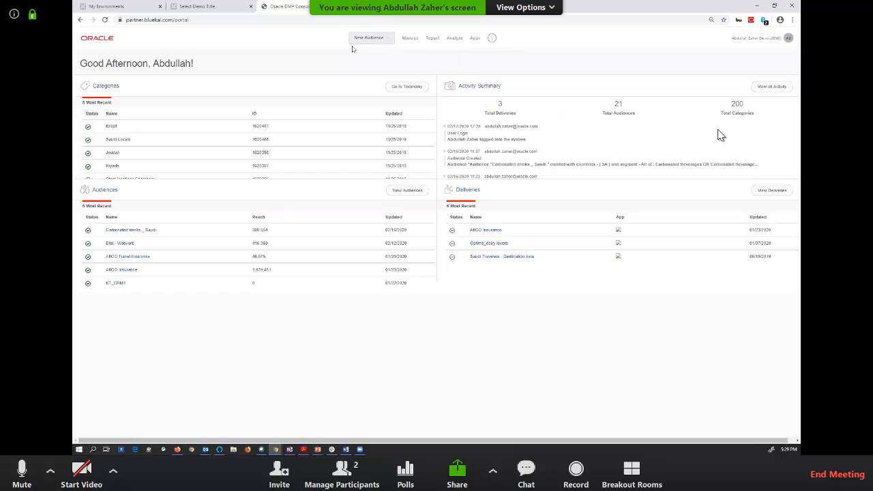
# - Switch the active partner account to the demo Hotels and Resorts DMP
pyautogui.click(413, 38)
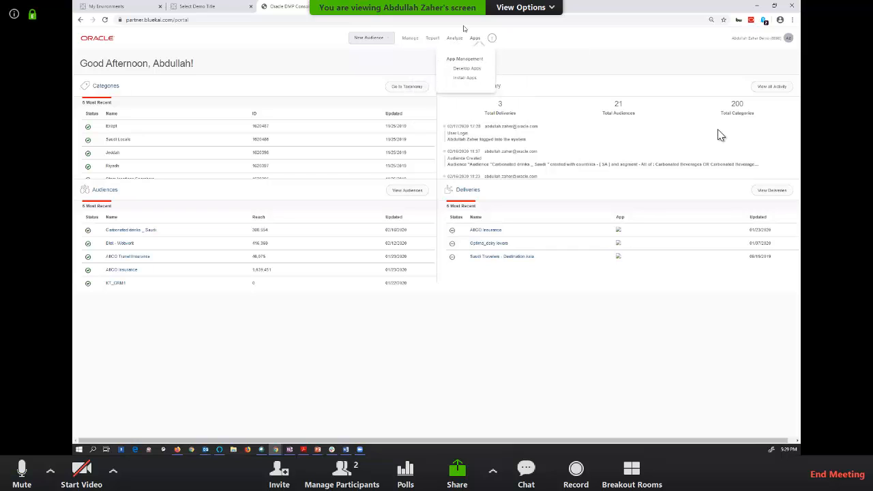
pyautogui.click(380, 39)
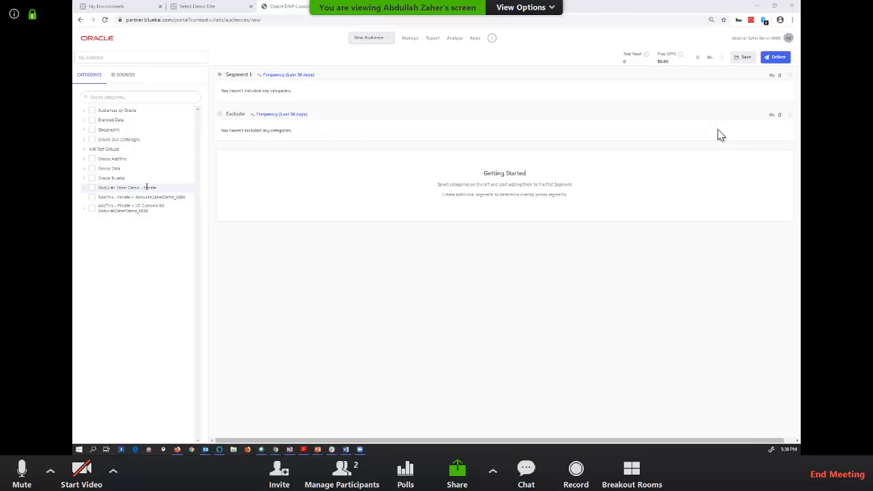
pyautogui.click(779, 45)
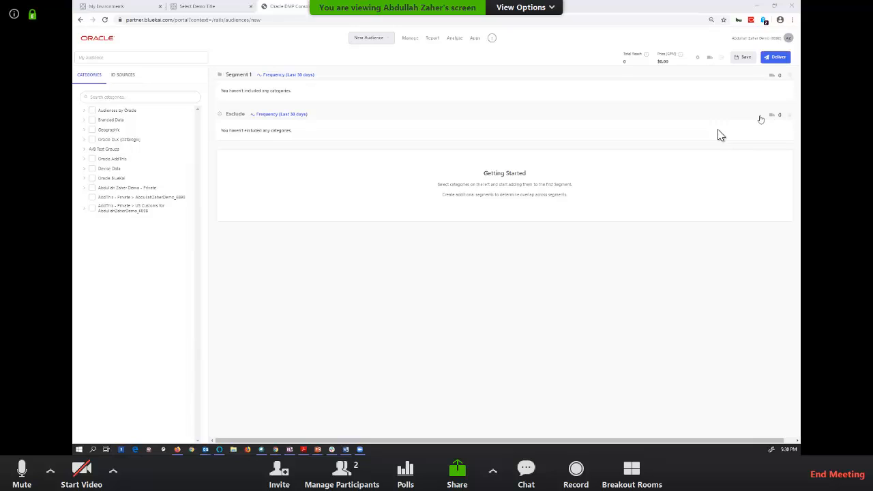
pyautogui.click(756, 116)
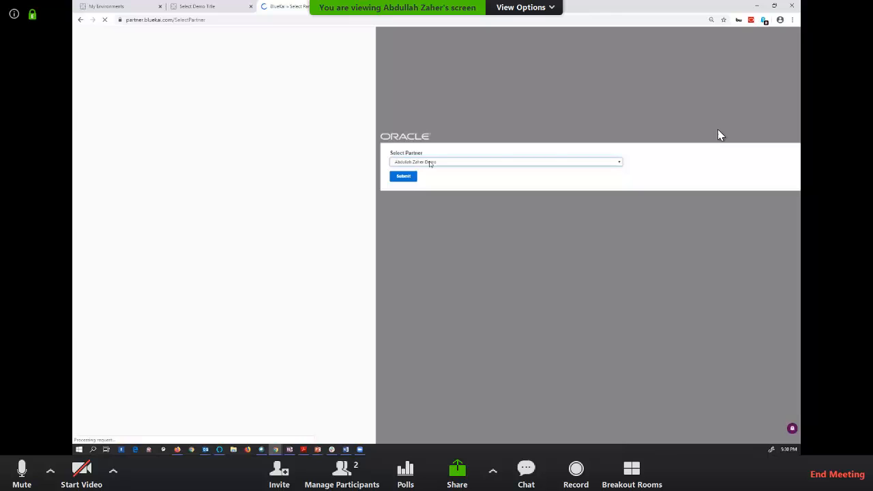
pyautogui.click(430, 163)
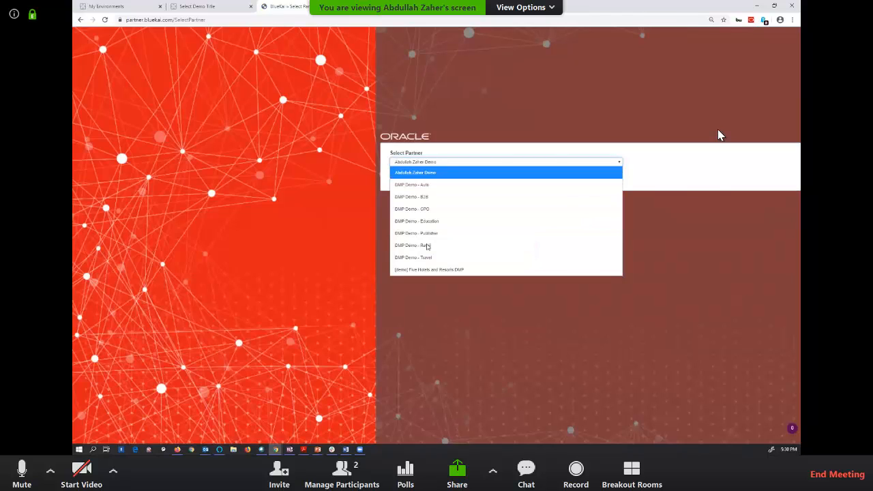
pyautogui.click(430, 270)
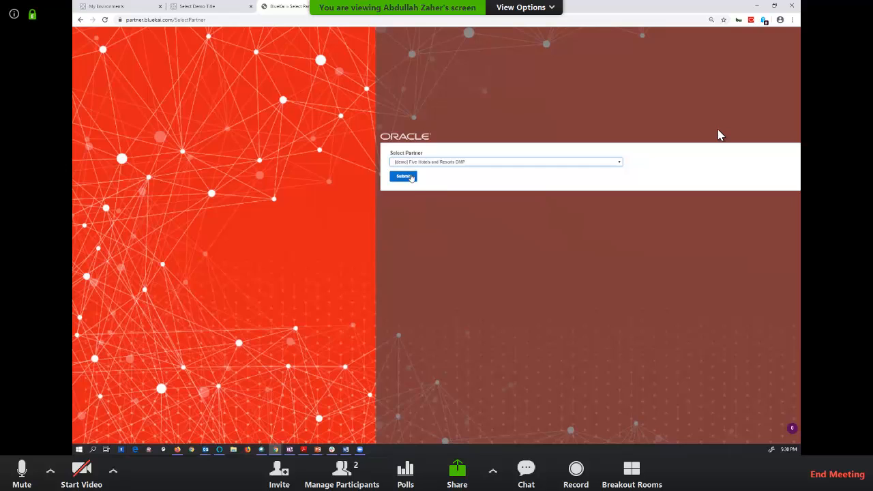
pyautogui.click(412, 176)
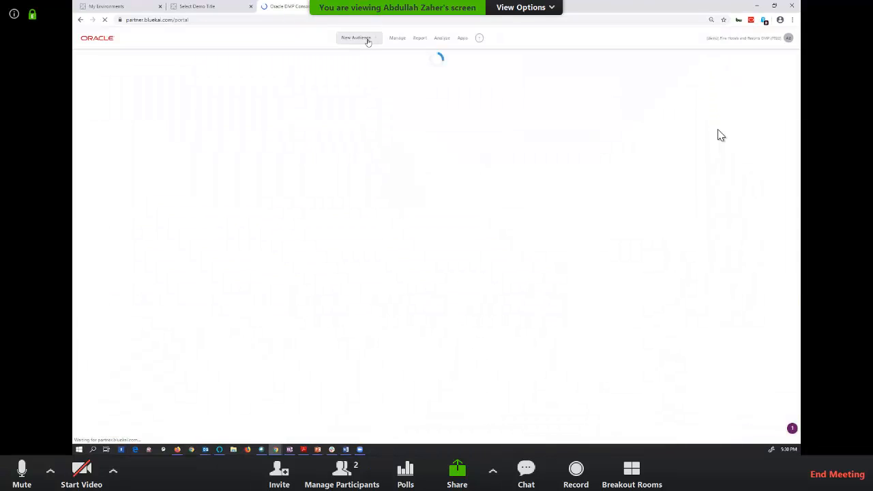
# - Start a new audience and add the Travel and Tourism in-market destinations Egypt and Morocco to Segment 1
pyautogui.click(367, 39)
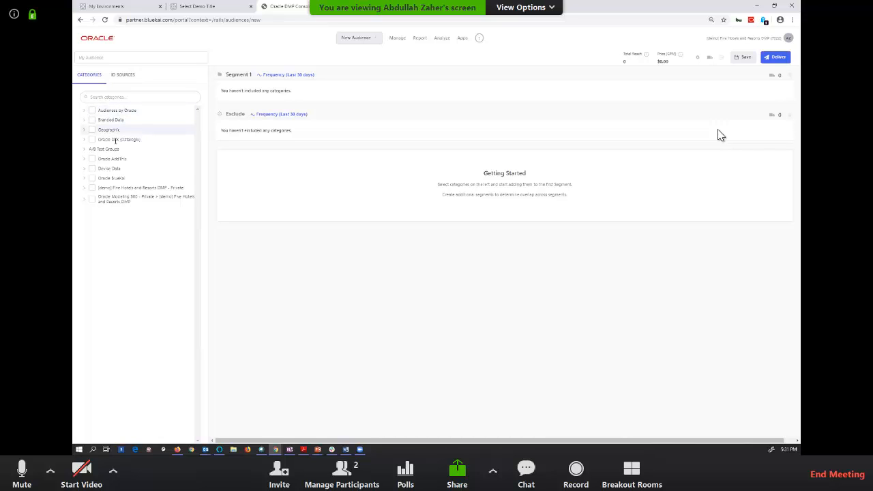
pyautogui.click(84, 112)
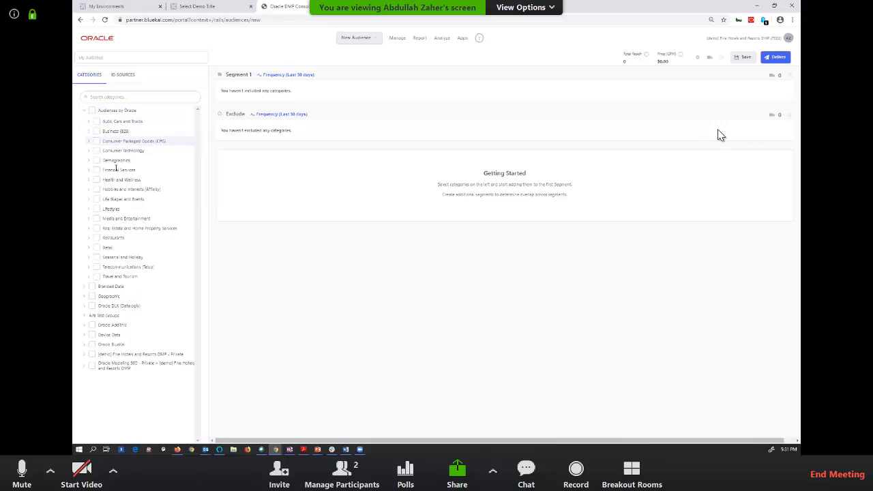
pyautogui.click(88, 277)
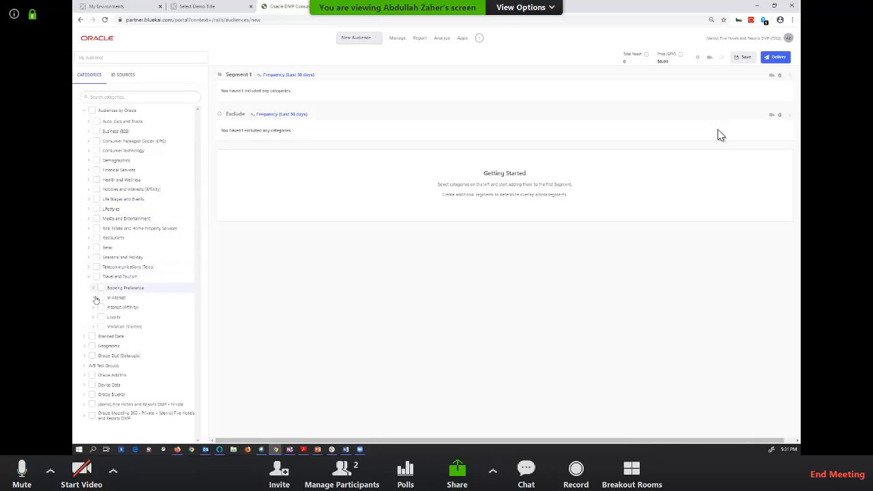
pyautogui.click(94, 298)
pyautogui.scroll(-1, 99, 320)
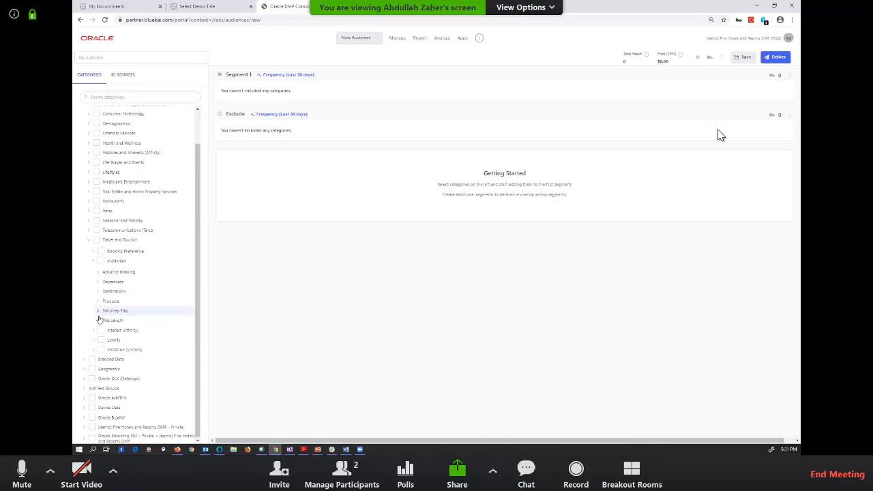
pyautogui.click(97, 292)
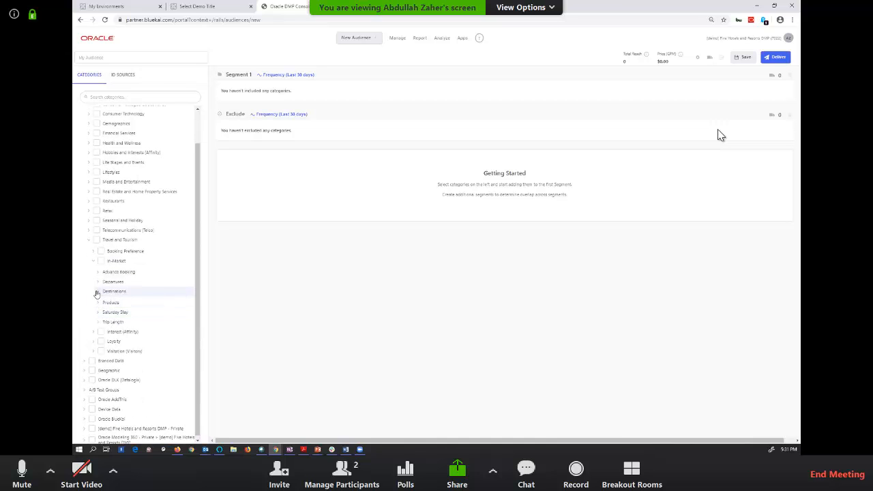
pyautogui.scroll(-2, 98, 292)
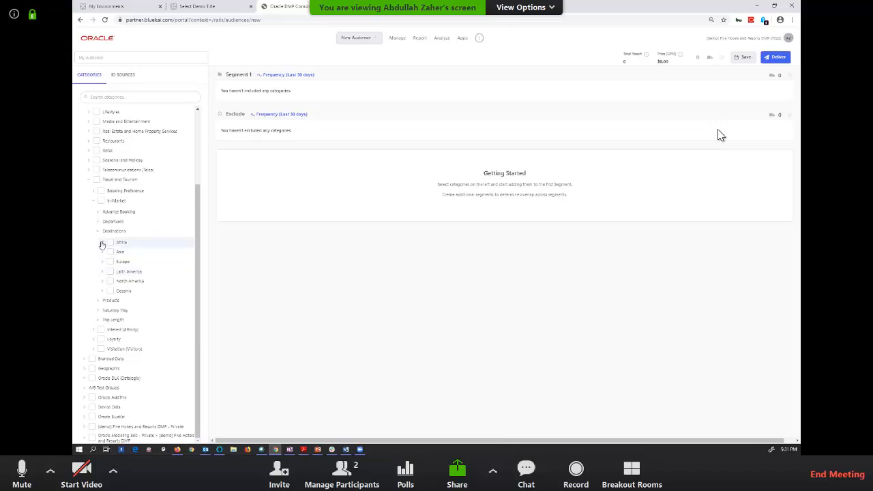
pyautogui.click(103, 245)
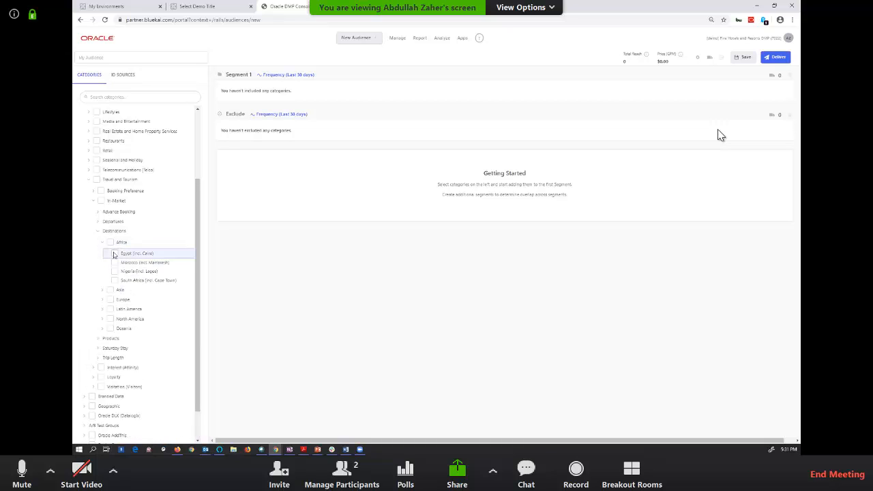
pyautogui.click(114, 254)
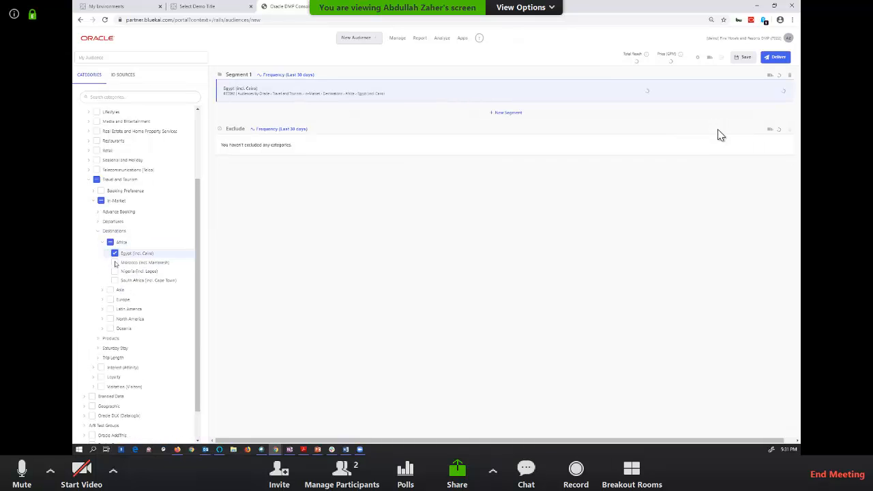
pyautogui.click(115, 263)
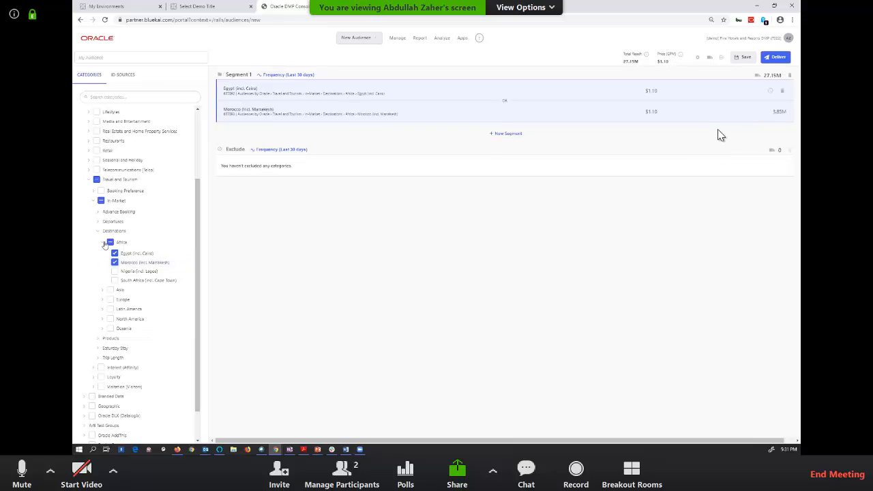
# - Add the Asian in-market destination Thailand (incl. Bangkok) to Segment 1
pyautogui.click(103, 243)
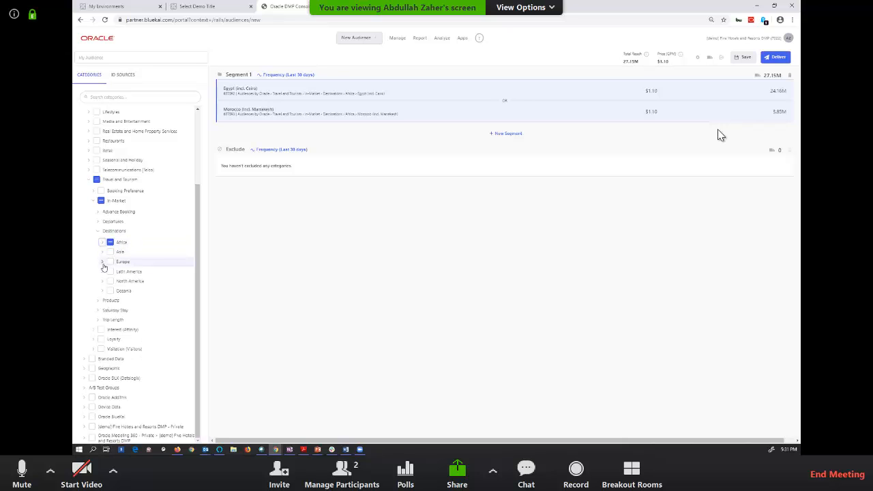
pyautogui.click(102, 252)
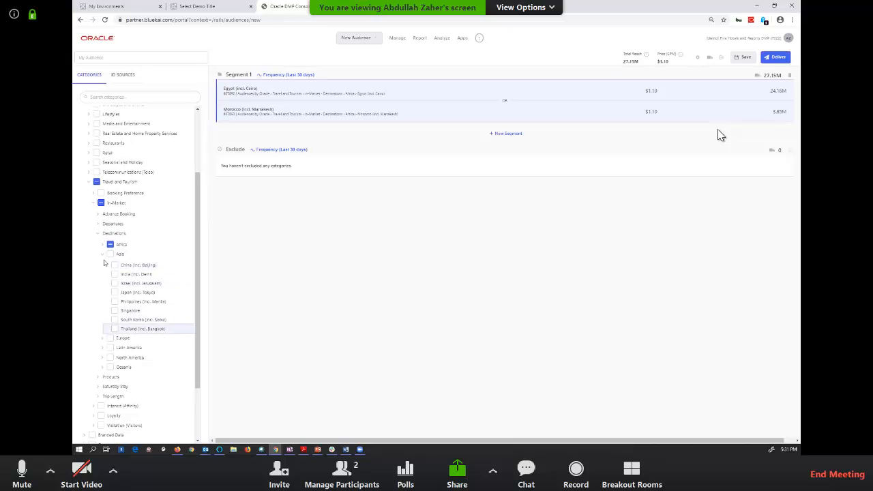
pyautogui.click(115, 329)
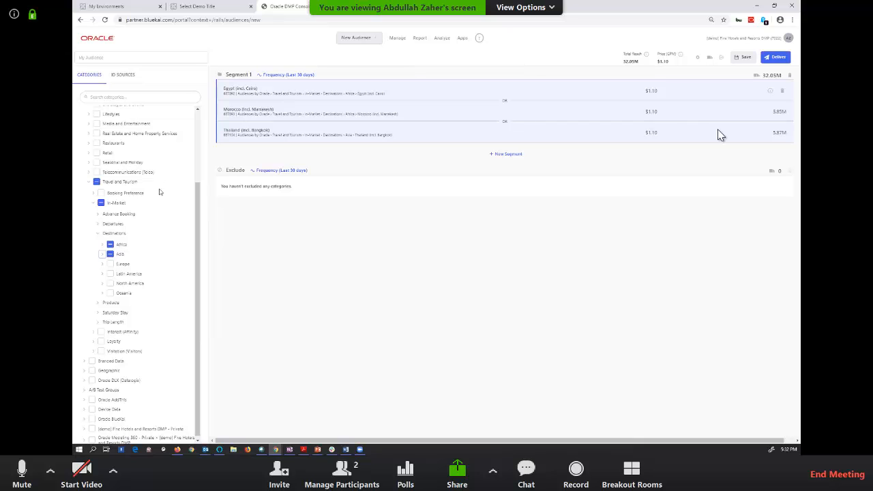
# - Examine the Booking Preference options and the Interest (Affinity) product categories under Travel and Tourism
pyautogui.click(92, 203)
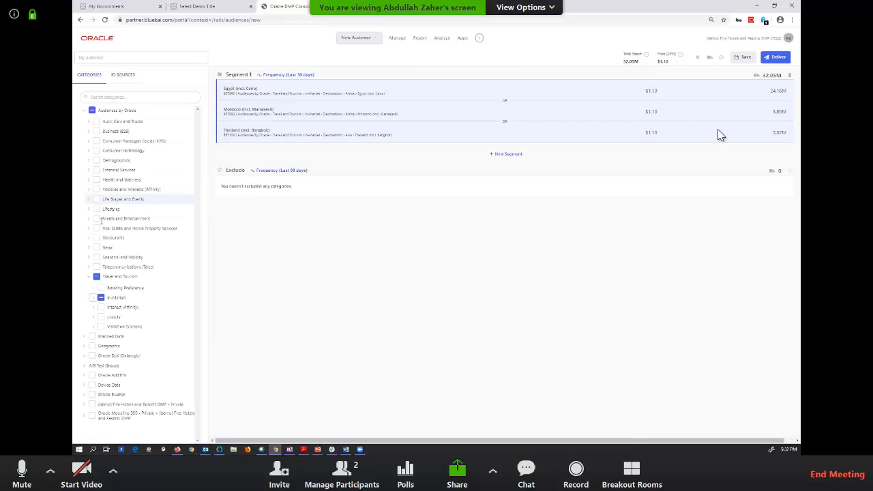
pyautogui.click(93, 288)
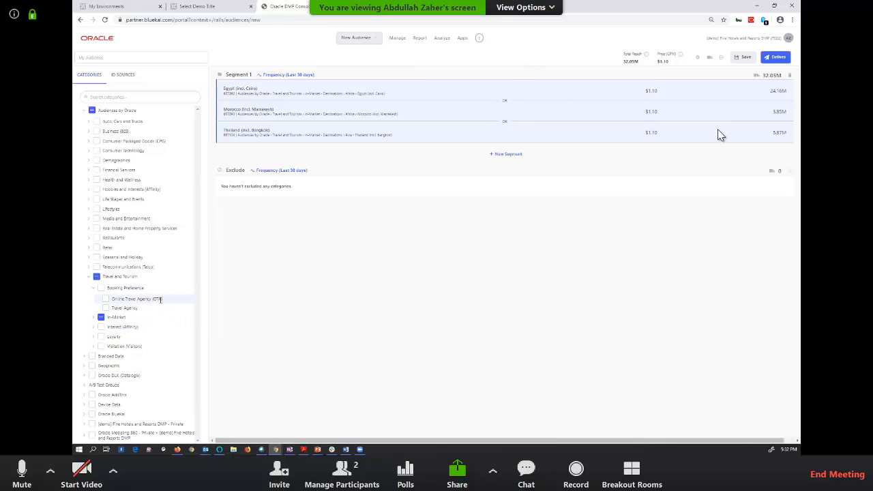
pyautogui.click(94, 288)
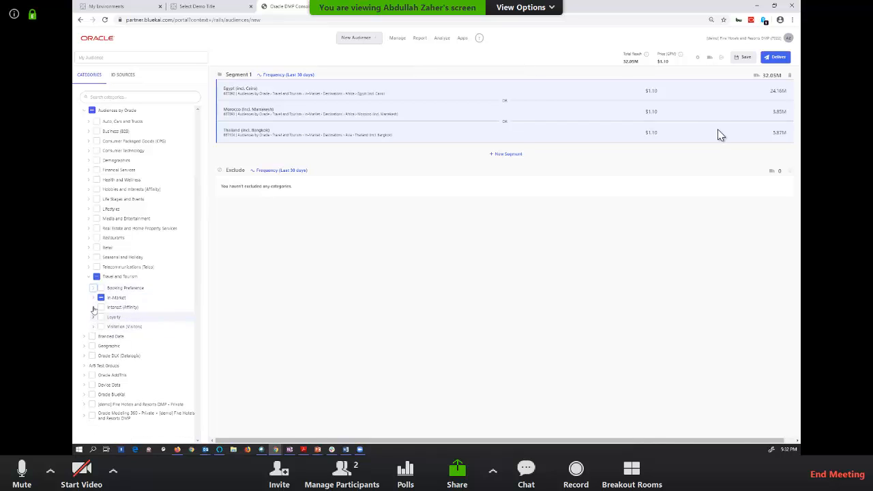
pyautogui.click(94, 308)
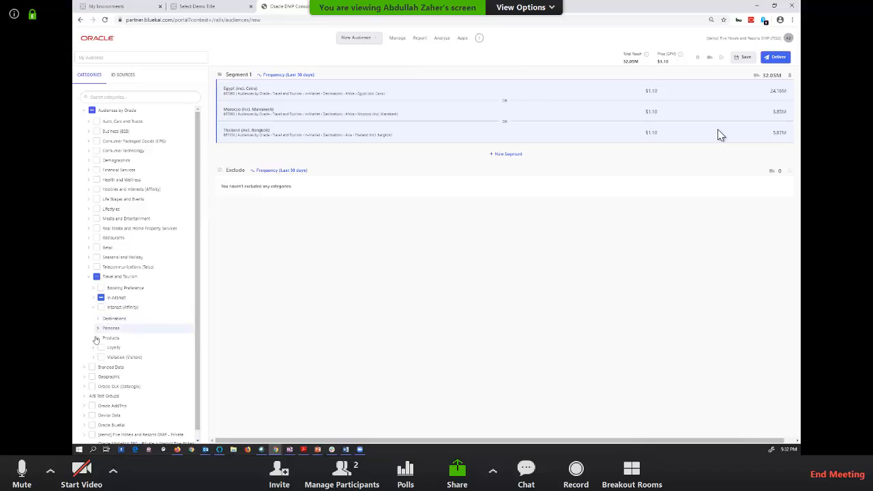
pyautogui.click(96, 339)
pyautogui.scroll(-2, 130, 275)
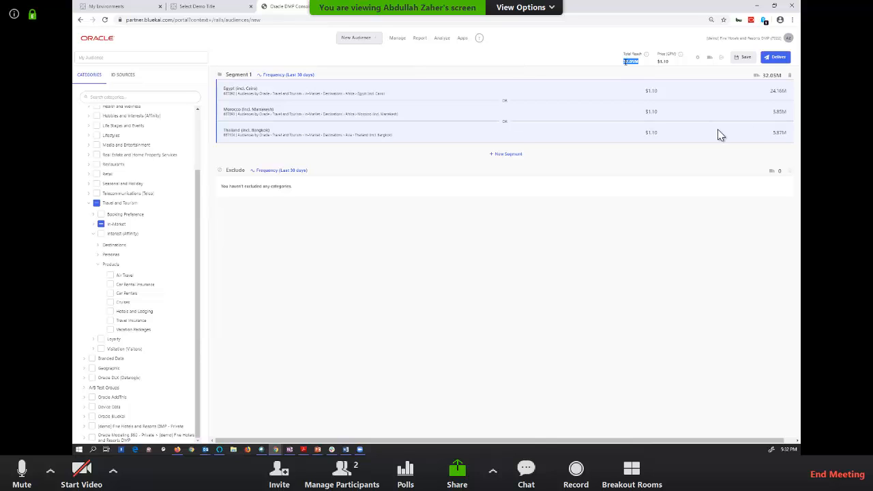
# - Restrict the audience's countries to Germany, Ukraine and Egypt in the advanced composition settings and apply them
pyautogui.click(699, 60)
pyautogui.click(359, 192)
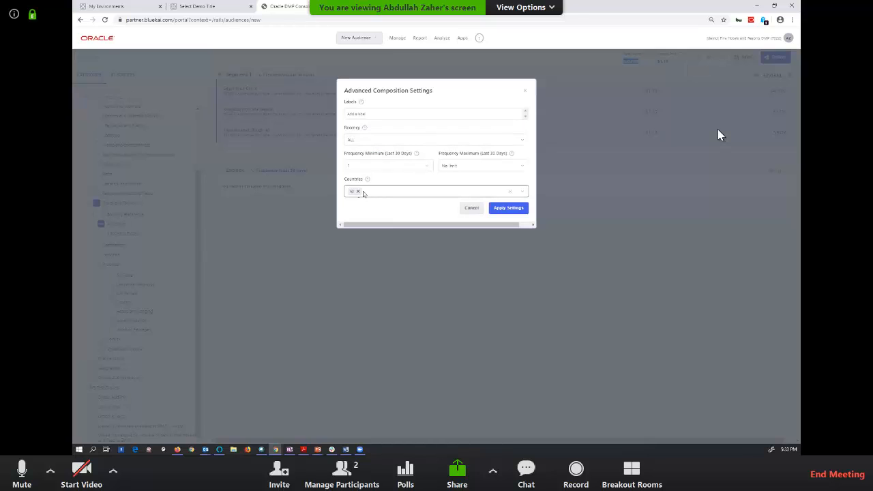
pyautogui.press('BackSpace')
pyautogui.write('germany')
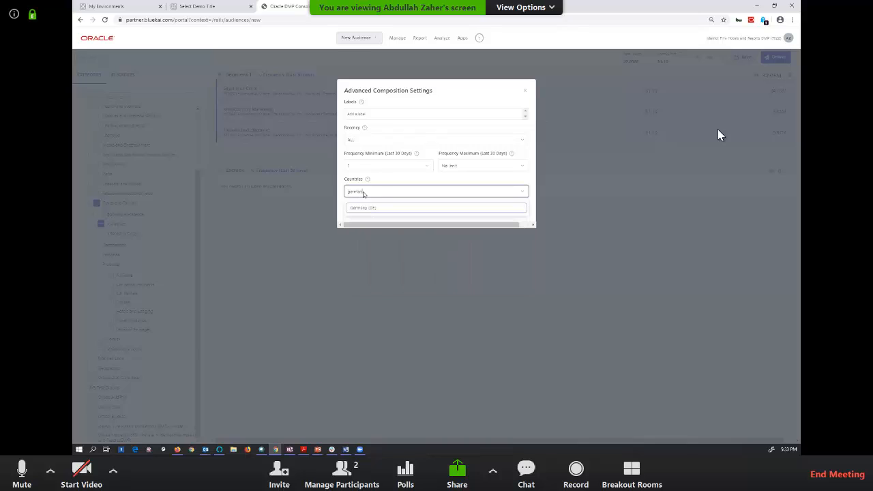
pyautogui.click(367, 208)
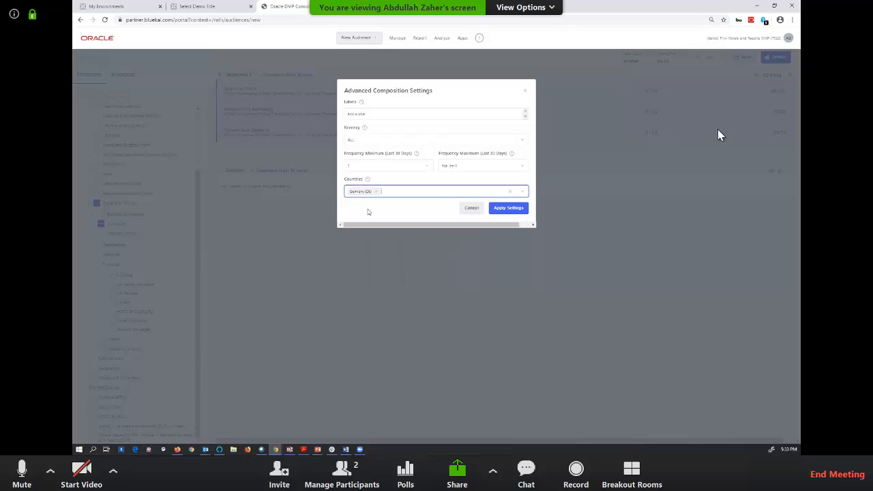
pyautogui.write('ukra')
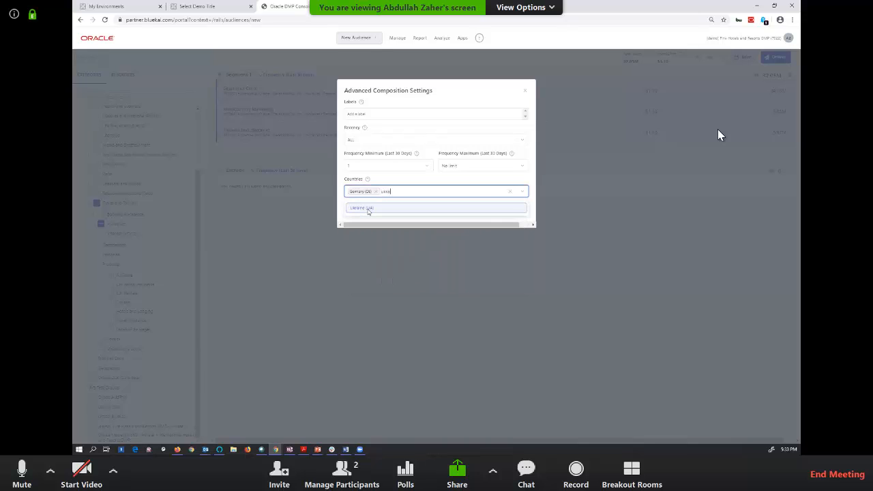
pyautogui.click(367, 208)
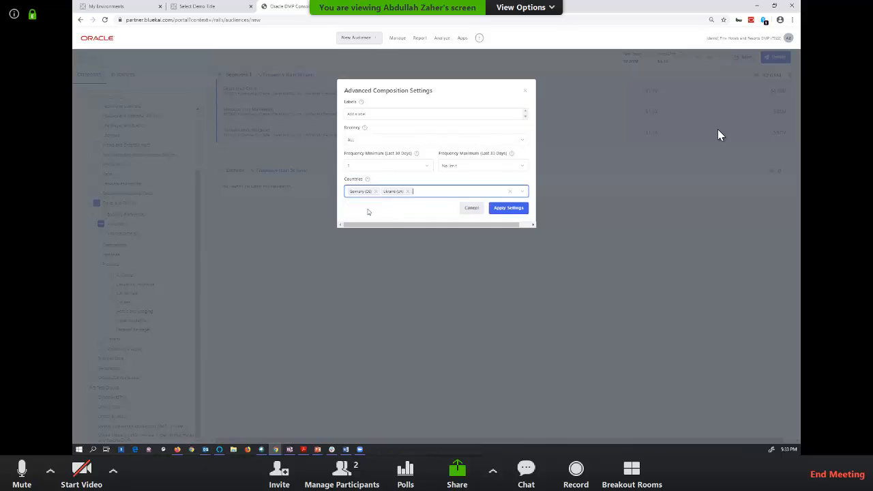
pyautogui.write('eh')
pyautogui.press('BackSpace')
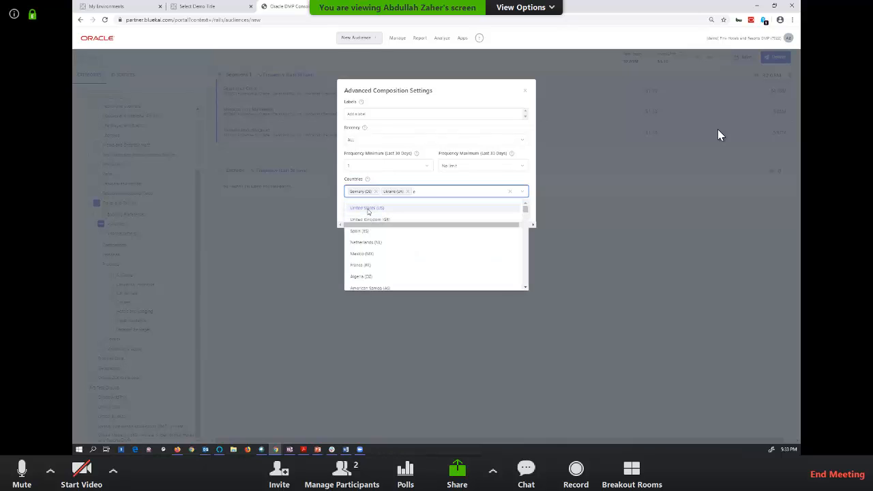
pyautogui.write('gypt')
pyautogui.click(368, 208)
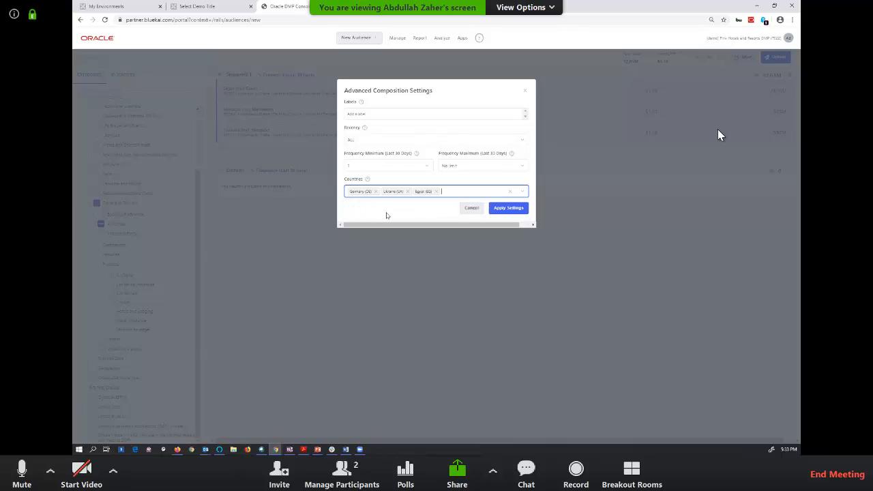
pyautogui.click(515, 209)
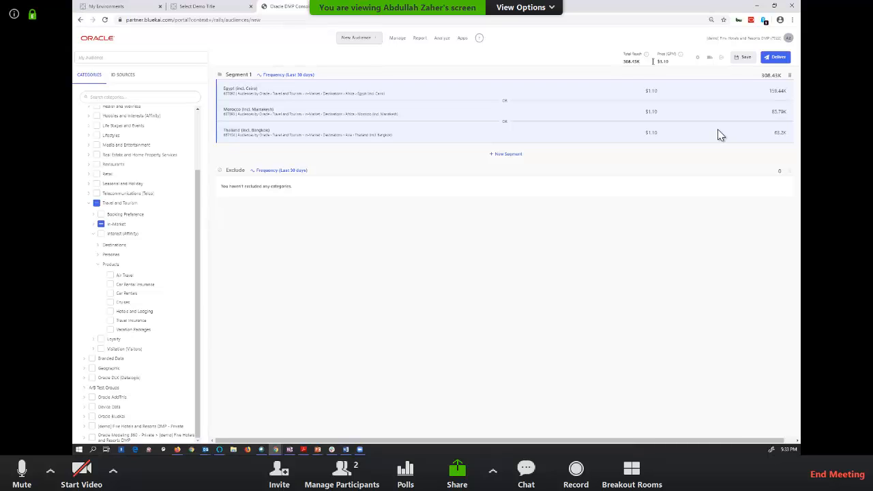
# - Add a second segment to the audience and expand the Branded Data categories in place of Audiences by Oracle
pyautogui.doubleClick(671, 63)
pyautogui.click(663, 62)
pyautogui.click(505, 154)
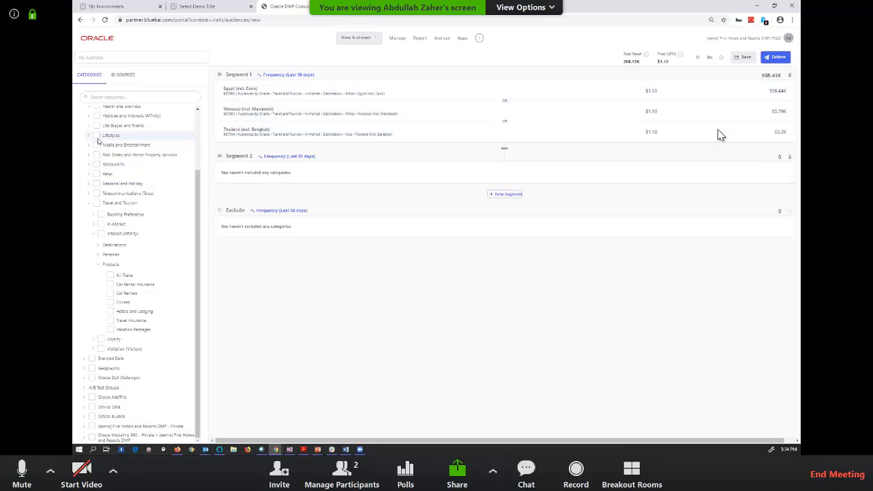
pyautogui.scroll(2, 87, 119)
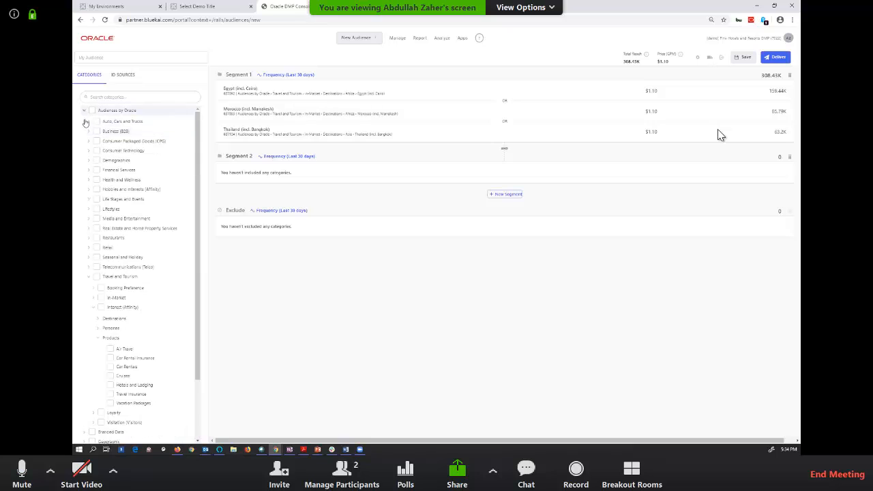
pyautogui.click(85, 110)
pyautogui.click(84, 120)
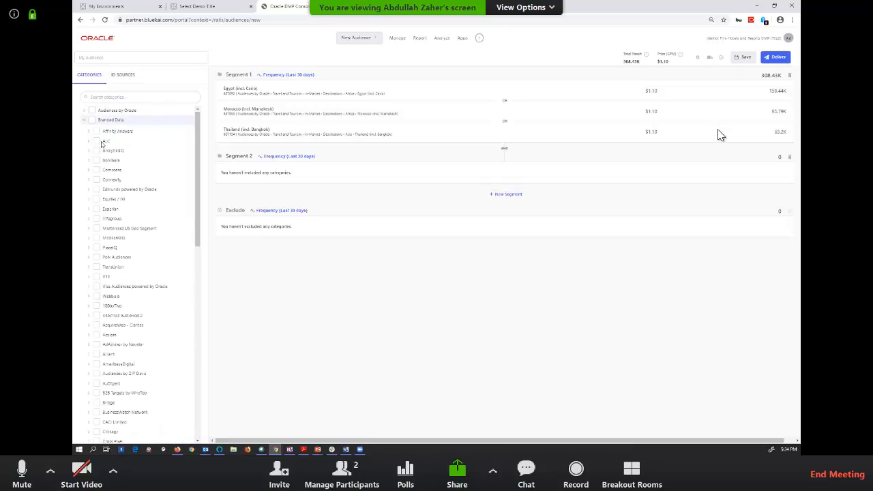
# - Add Luxury Hotels and Resorts to Segment 2 from Mastercard US Geo Segment, High Spenders, Travel & Tourism, Hotels / Accommodations
pyautogui.scroll(-2, 92, 157)
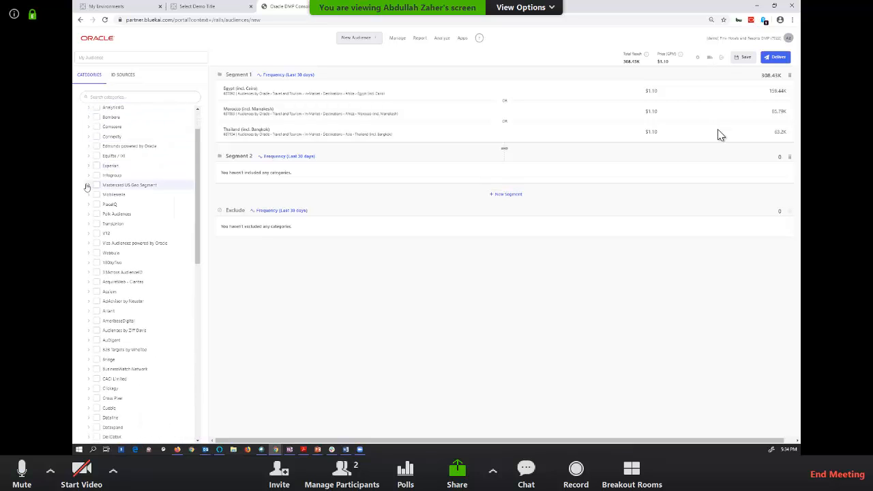
pyautogui.click(88, 186)
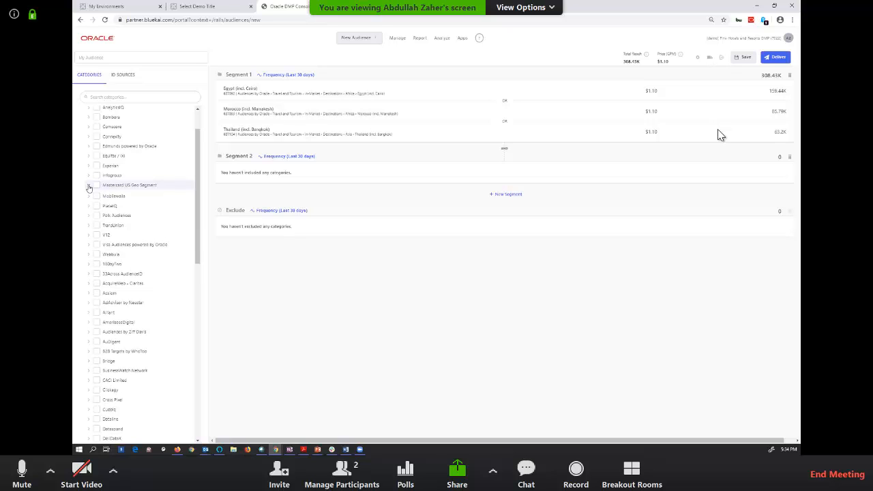
pyautogui.click(94, 208)
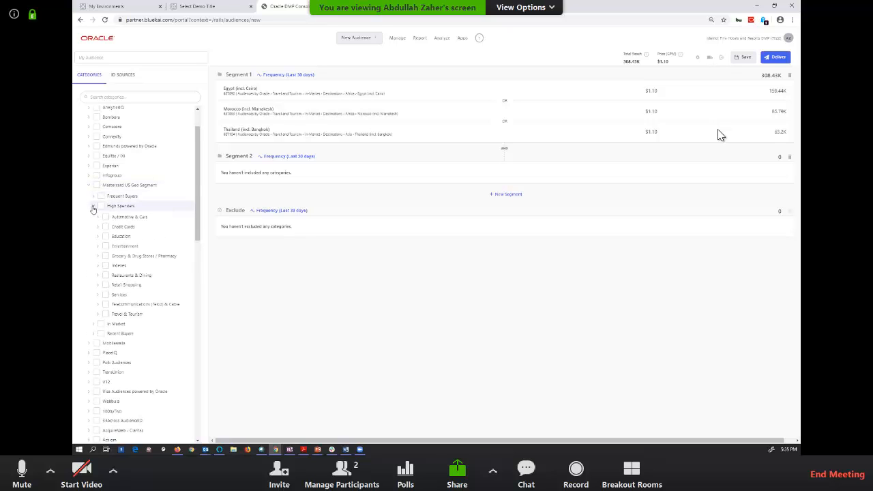
pyautogui.scroll(-3, 96, 225)
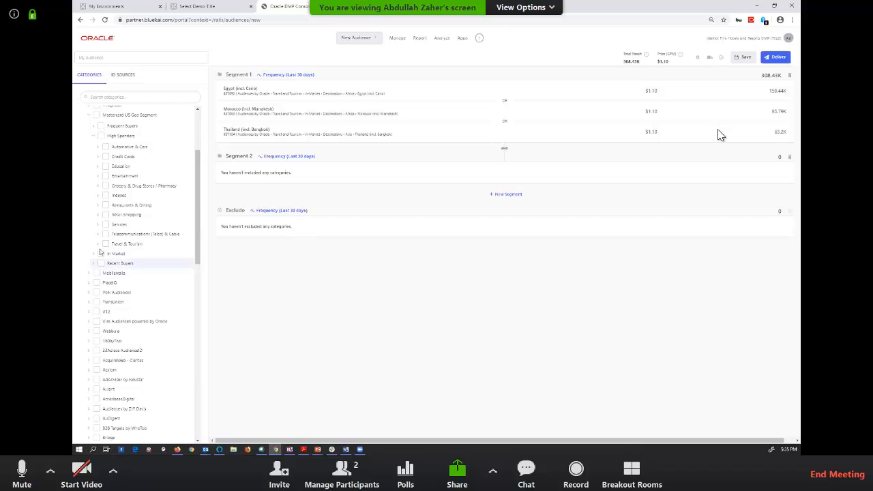
pyautogui.click(99, 247)
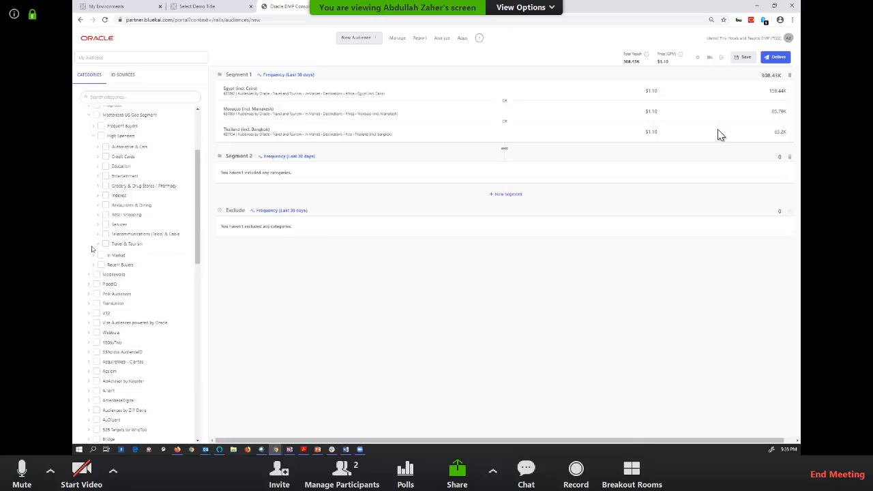
pyautogui.scroll(-1, 108, 269)
pyautogui.click(103, 266)
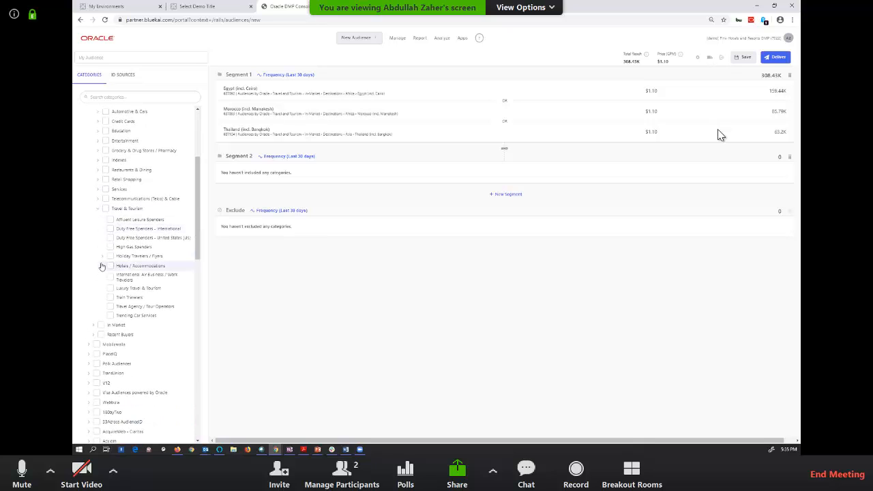
pyautogui.click(114, 277)
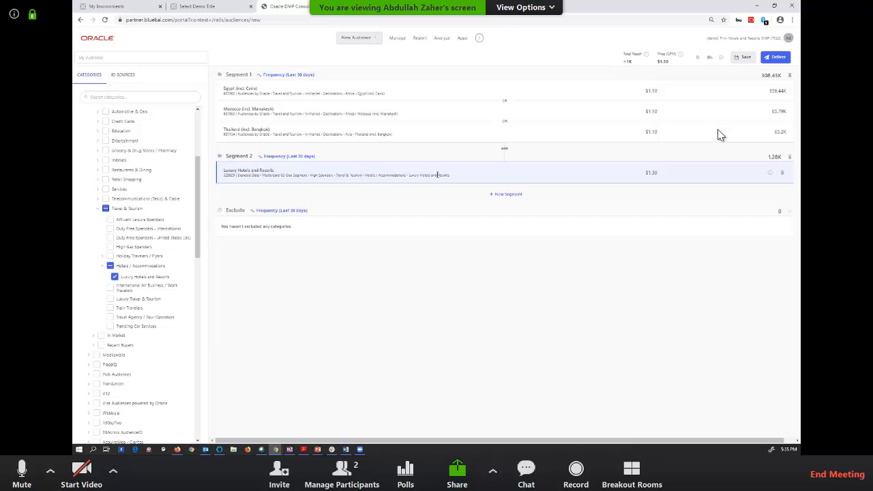
# - Add a third segment containing the Oracle BlueKai demographic age groups Ages 30-39 and Ages 40-49
pyautogui.scroll(5, 109, 150)
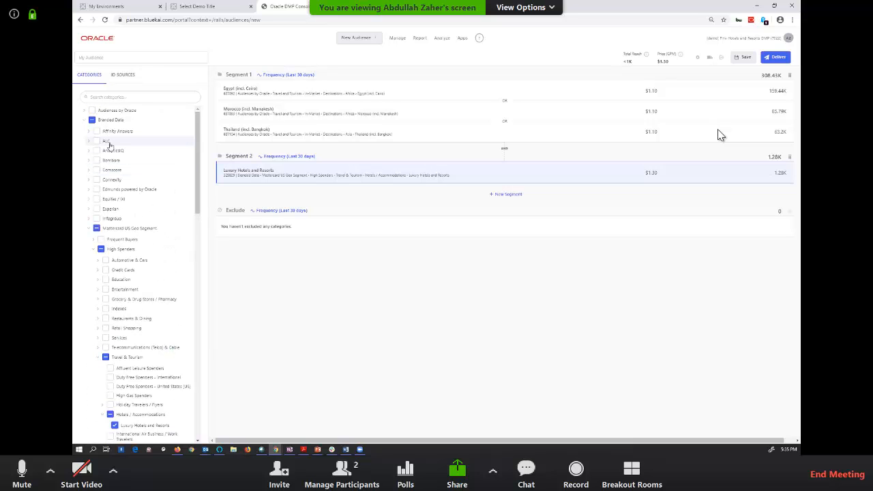
pyautogui.click(84, 120)
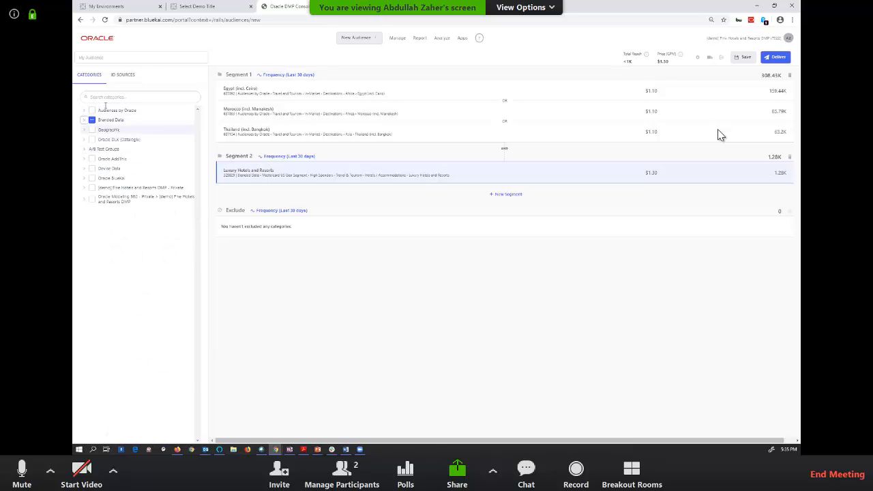
pyautogui.click(85, 178)
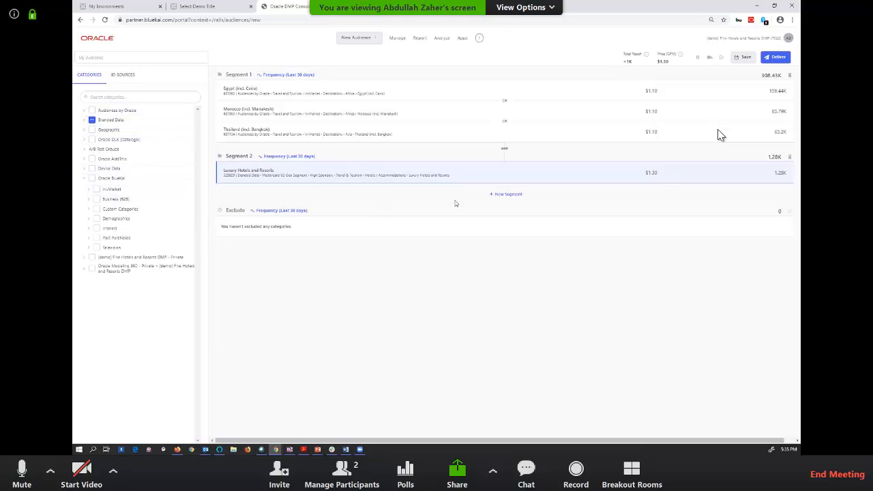
pyautogui.click(506, 196)
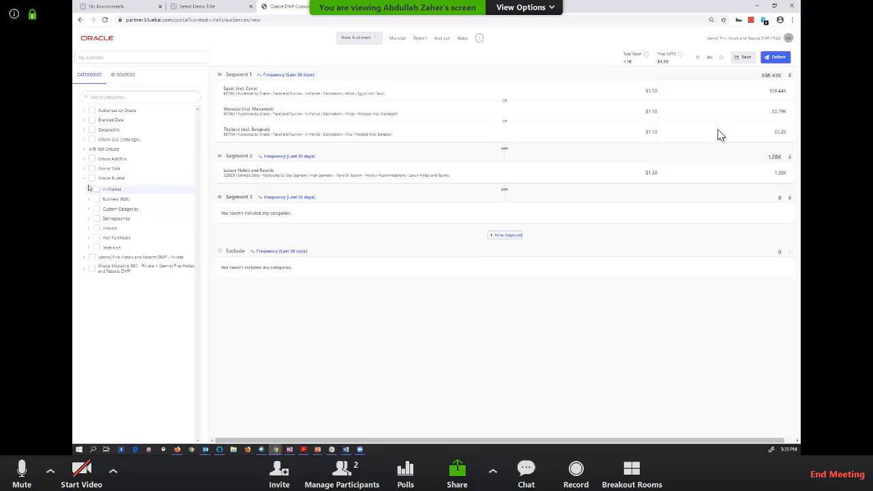
pyautogui.click(91, 220)
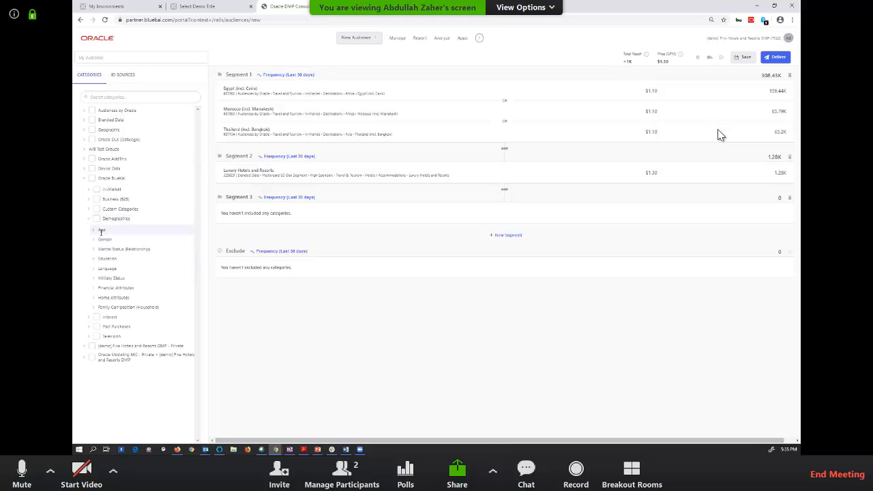
pyautogui.click(93, 231)
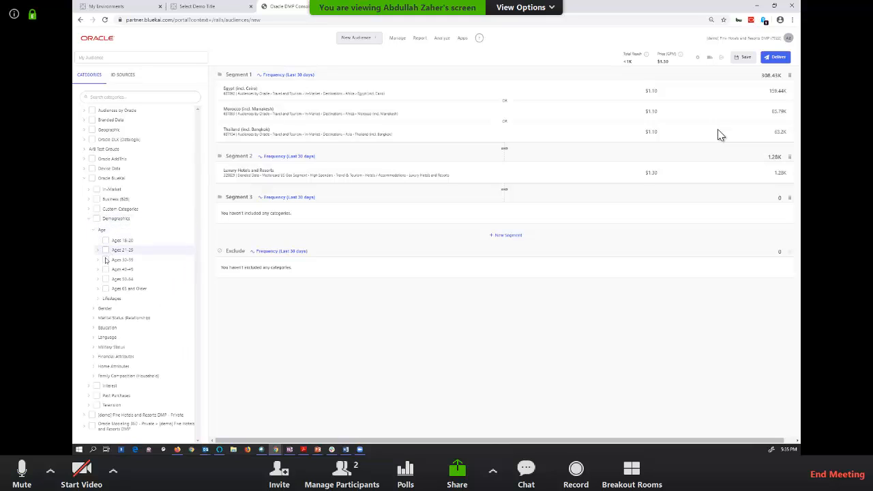
pyautogui.click(106, 260)
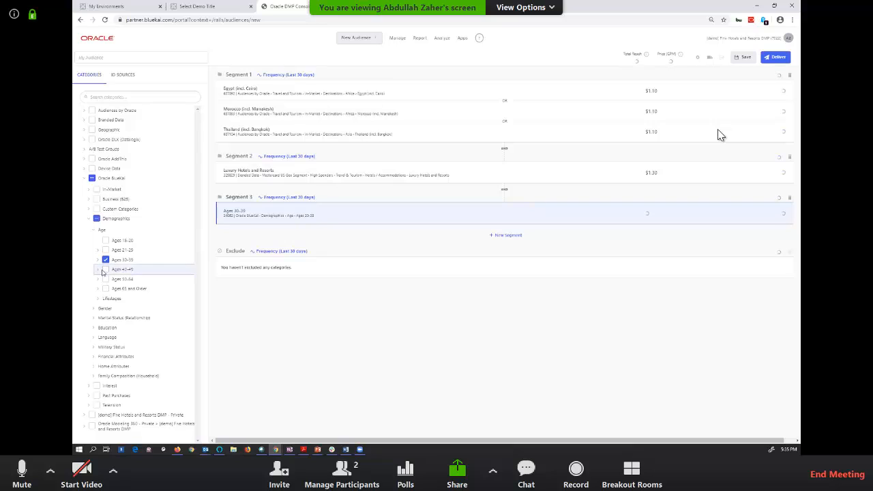
pyautogui.click(104, 270)
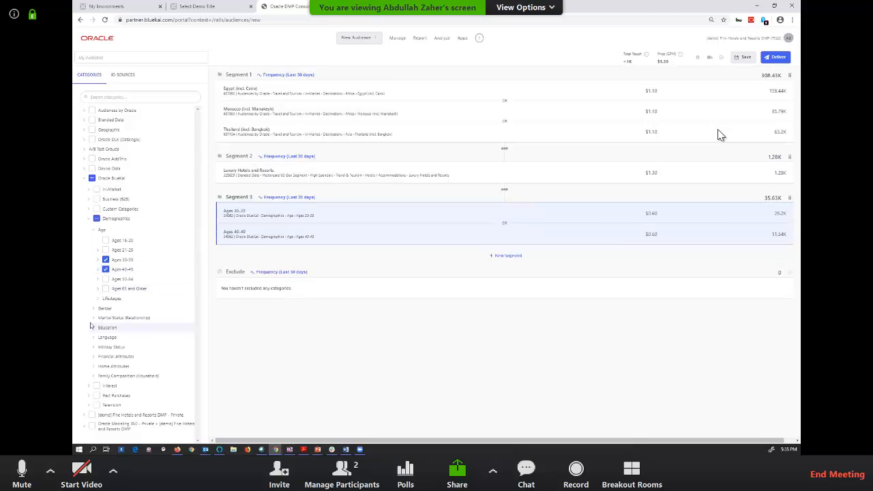
# - Add the Married category from the Marital Status (Relationship) demographics to Segment 3
pyautogui.click(93, 318)
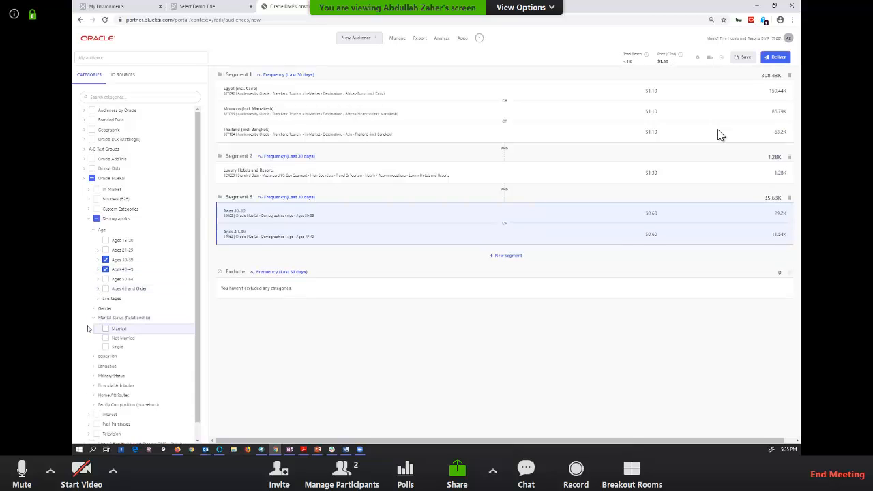
pyautogui.click(104, 328)
pyautogui.scroll(-1, 90, 331)
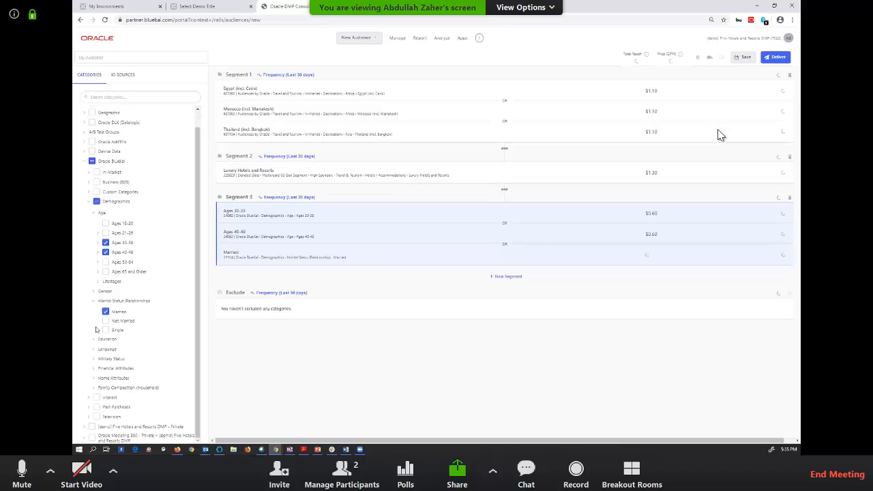
# - Add the Yes category under Family Composition (Household), Children in Household (Kids), to Segment 3
pyautogui.click(93, 387)
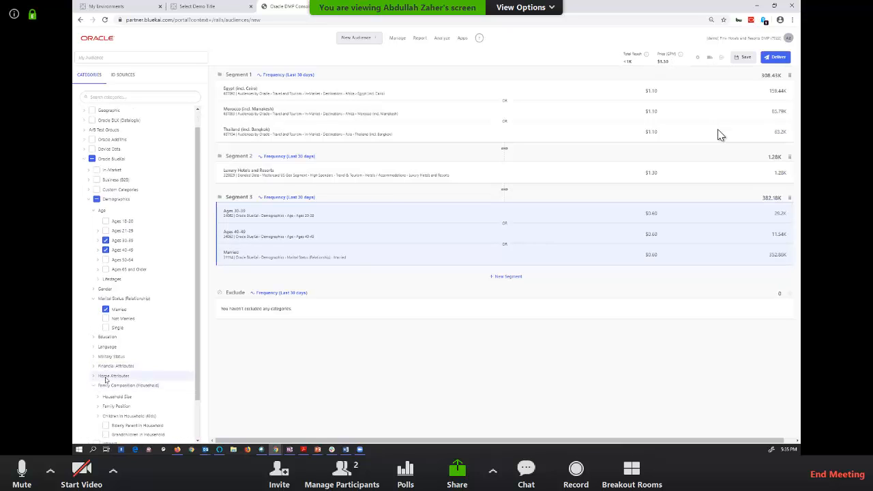
pyautogui.scroll(-3, 106, 380)
pyautogui.click(101, 371)
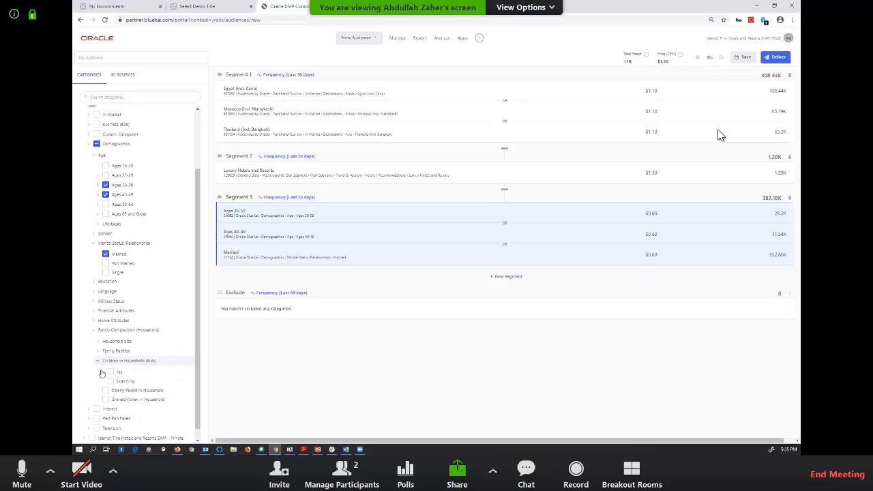
pyautogui.scroll(-1, 101, 372)
pyautogui.click(111, 362)
pyautogui.click(102, 362)
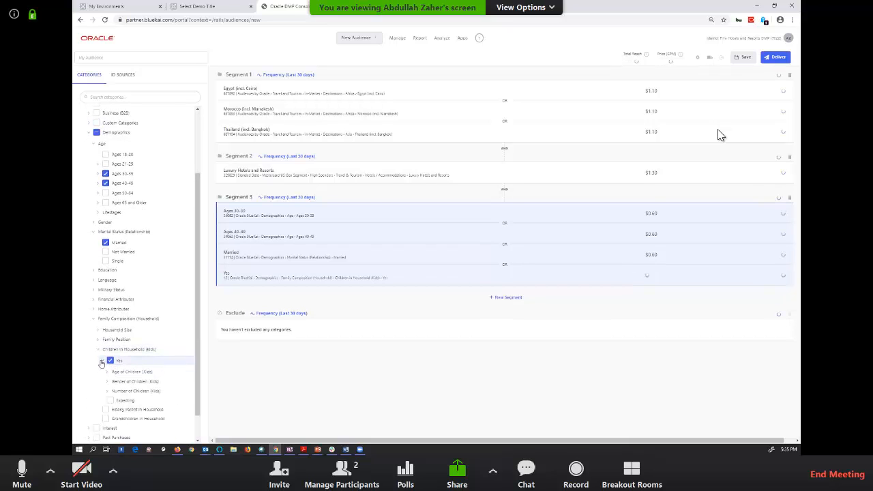
# - Add Toddlers (Ages 3-5), Children (Ages 6-10) and Tweens/Teenagers (Ages 11-18) to Segment 3 and collapse the Oracle BlueKai categories
pyautogui.scroll(-1, 104, 354)
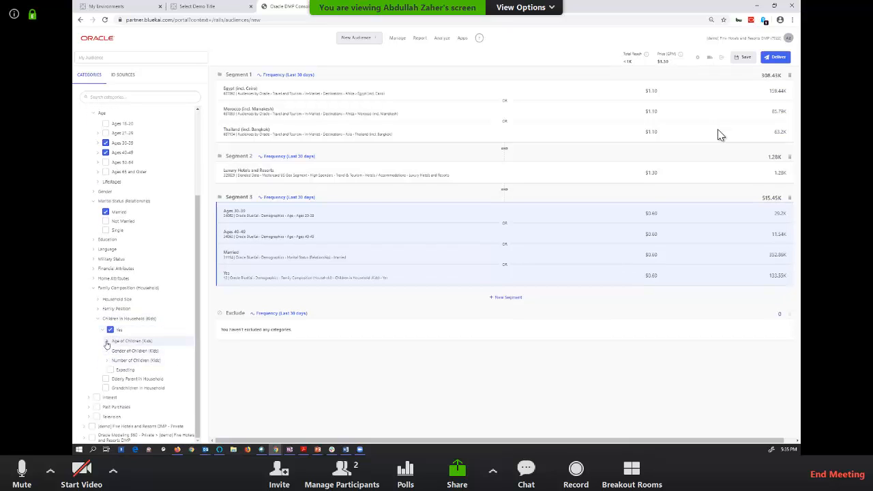
pyautogui.click(106, 342)
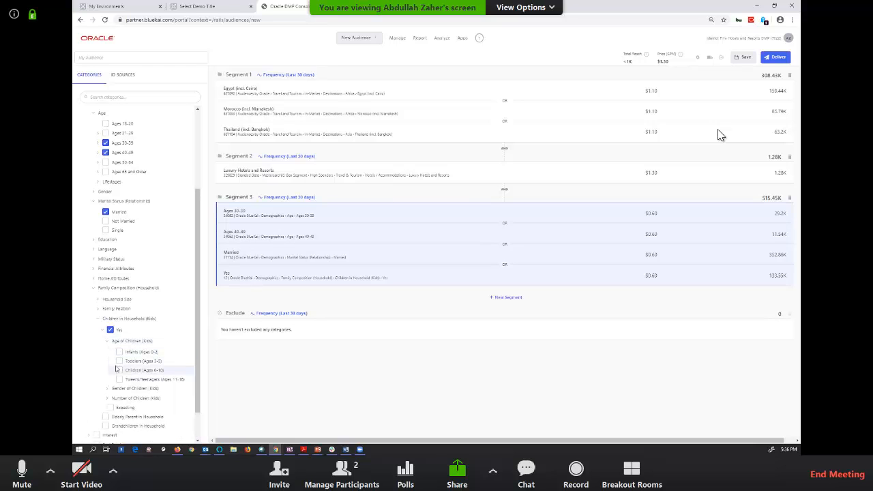
pyautogui.click(120, 361)
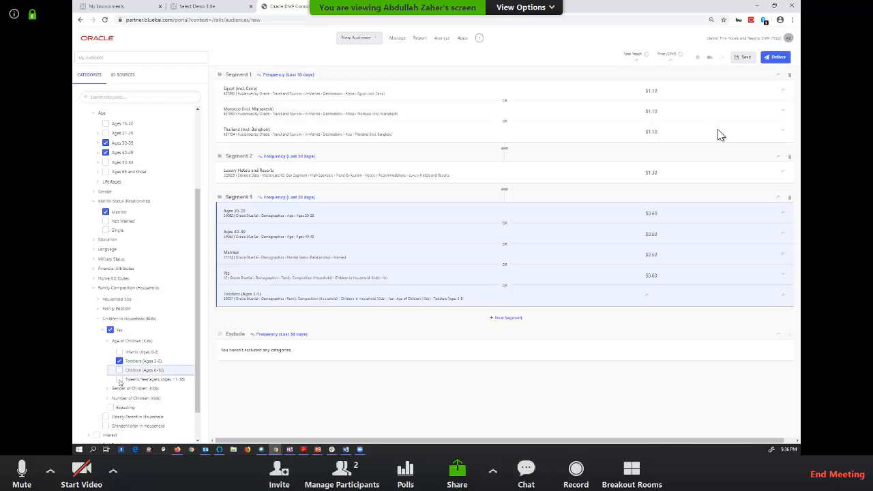
pyautogui.click(119, 379)
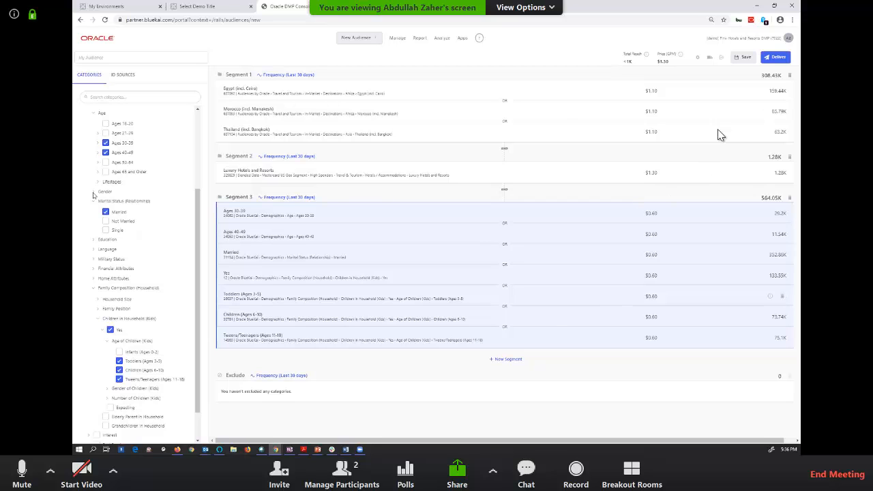
pyautogui.scroll(2, 95, 184)
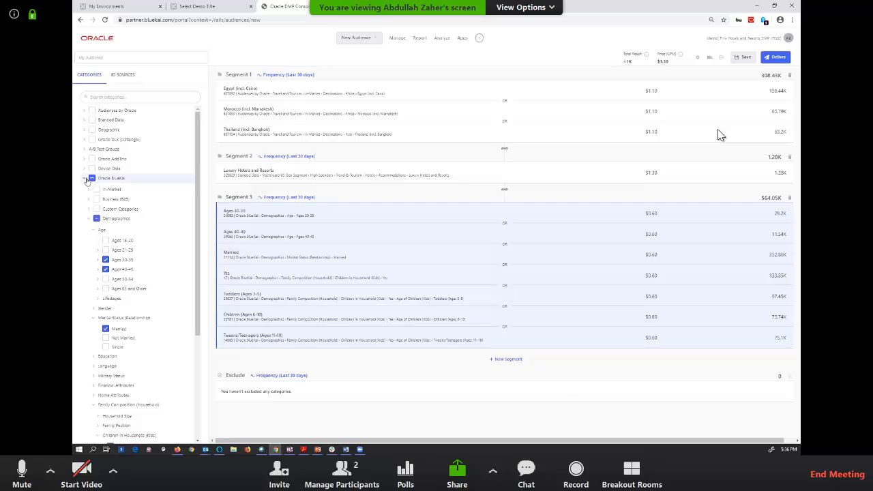
pyautogui.click(86, 179)
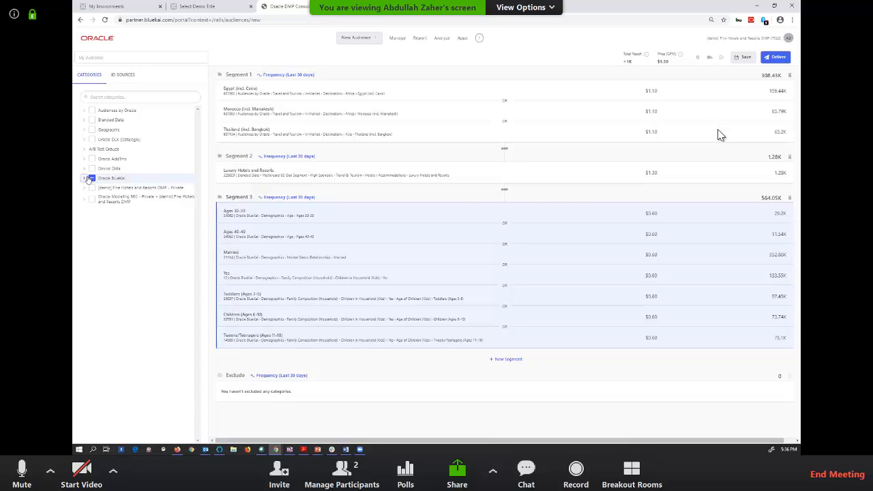
# - Search the audience categories for expedia, then clear the search
pyautogui.click(116, 98)
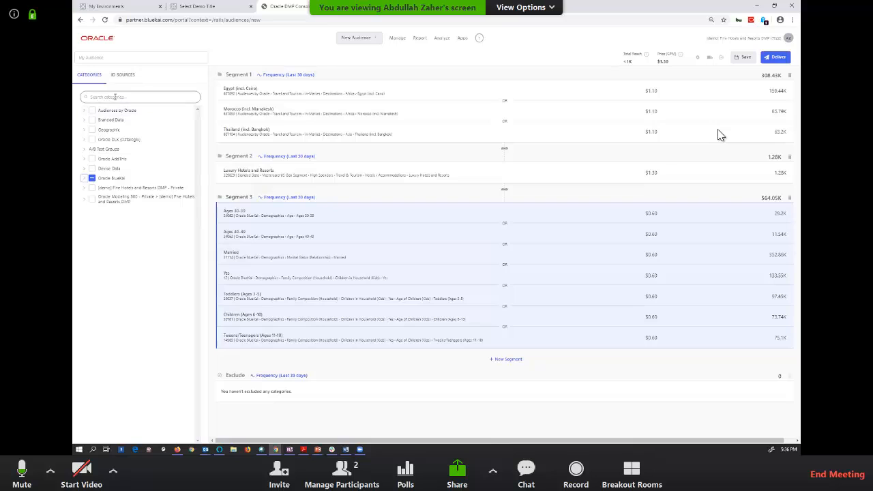
pyautogui.click(135, 282)
pyautogui.click(136, 97)
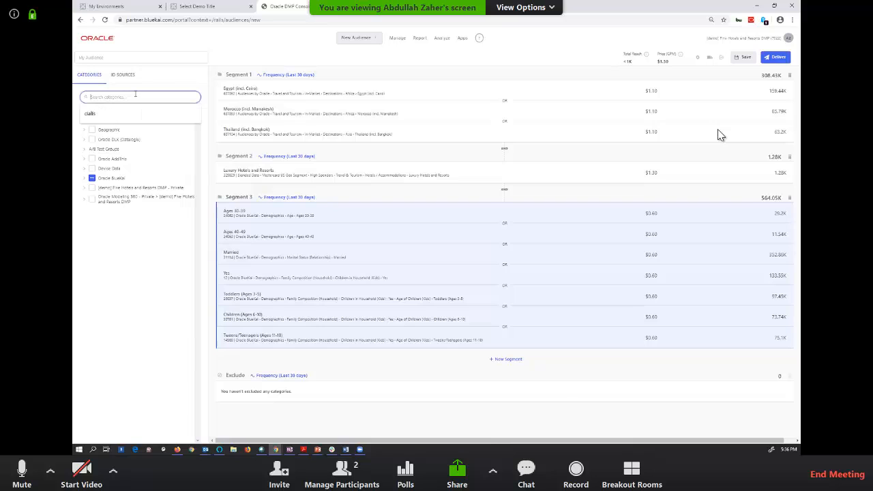
pyautogui.write('co')
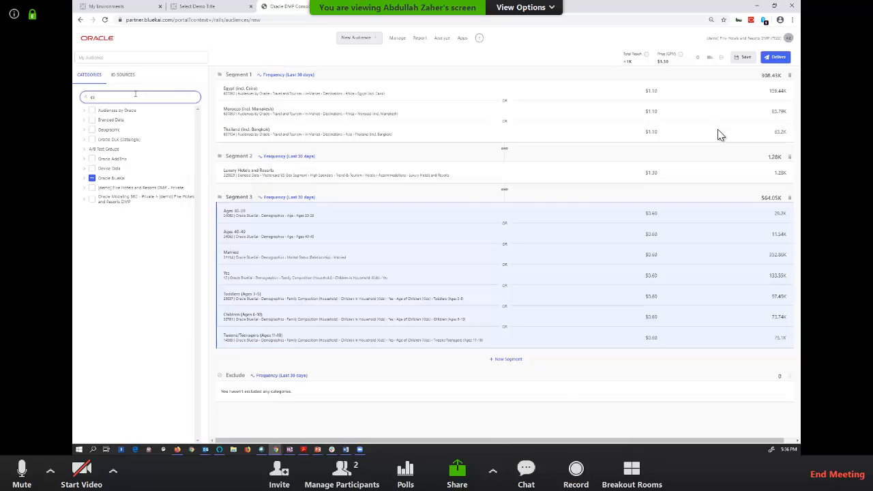
pyautogui.write('pedia')
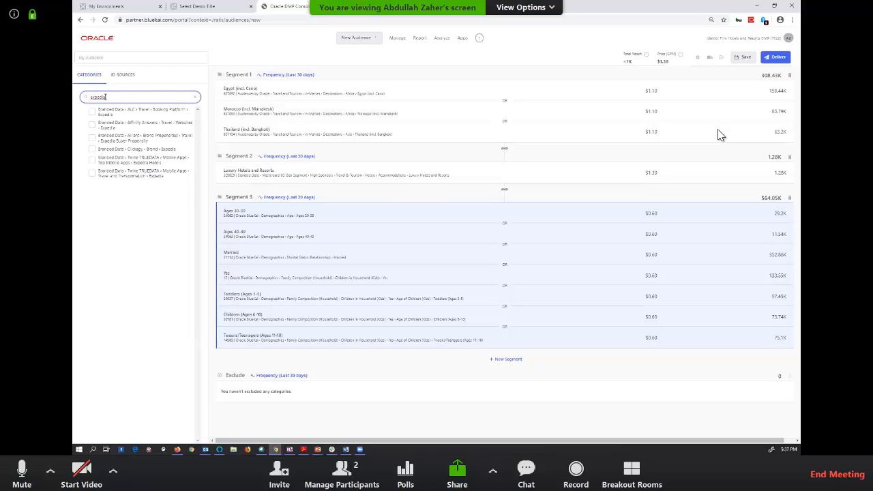
pyautogui.click(195, 97)
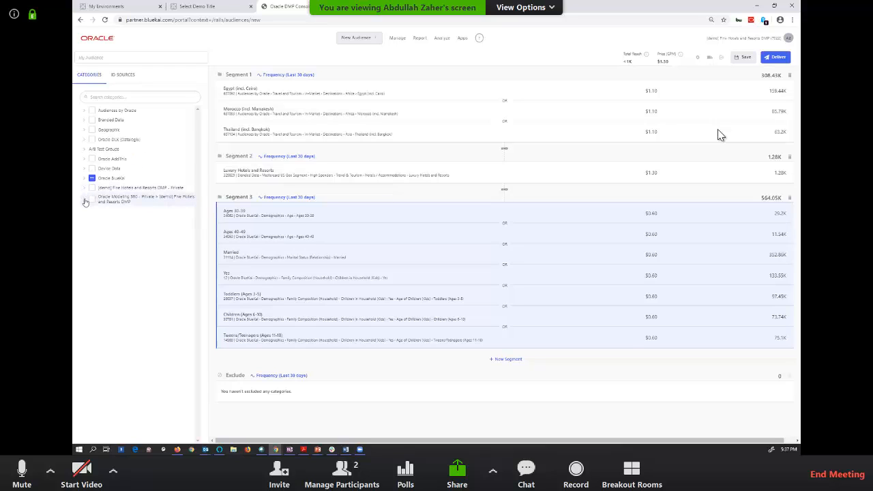
# - Examine the Age, Gender and Nationality categories under Opera / CRM, Member Details, in the hotel DMP's private data
pyautogui.click(84, 189)
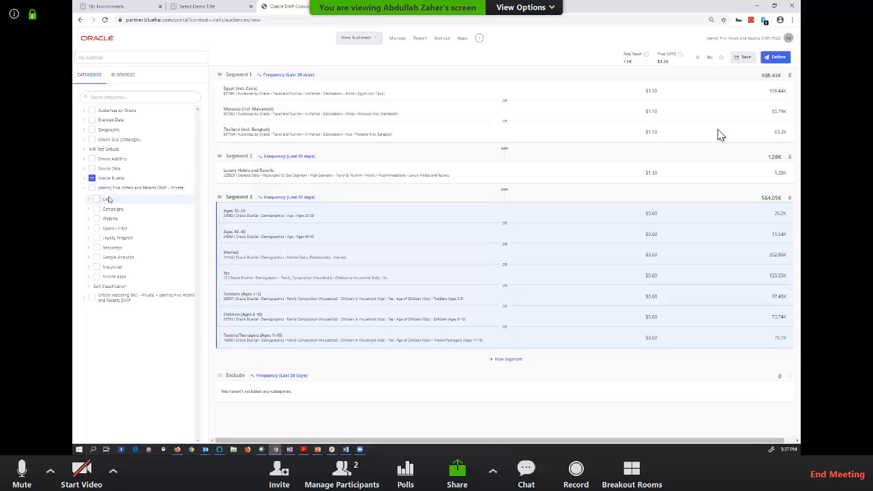
pyautogui.doubleClick(178, 188)
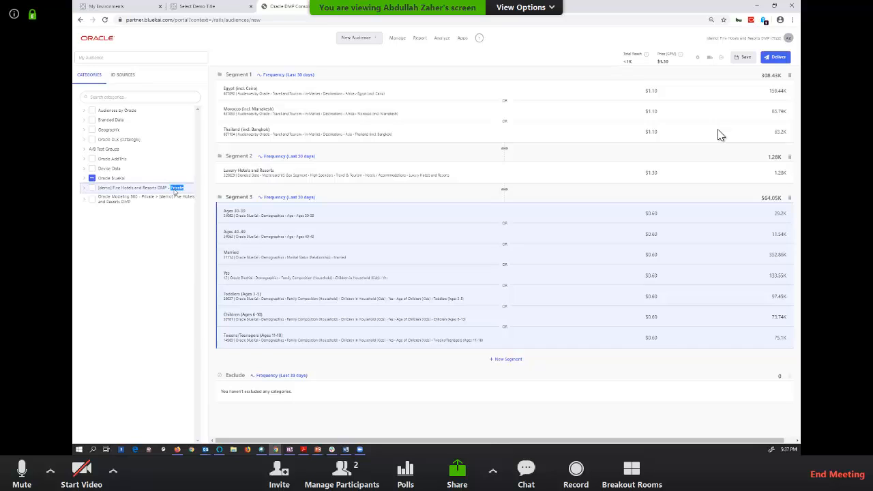
pyautogui.moveTo(401, 39)
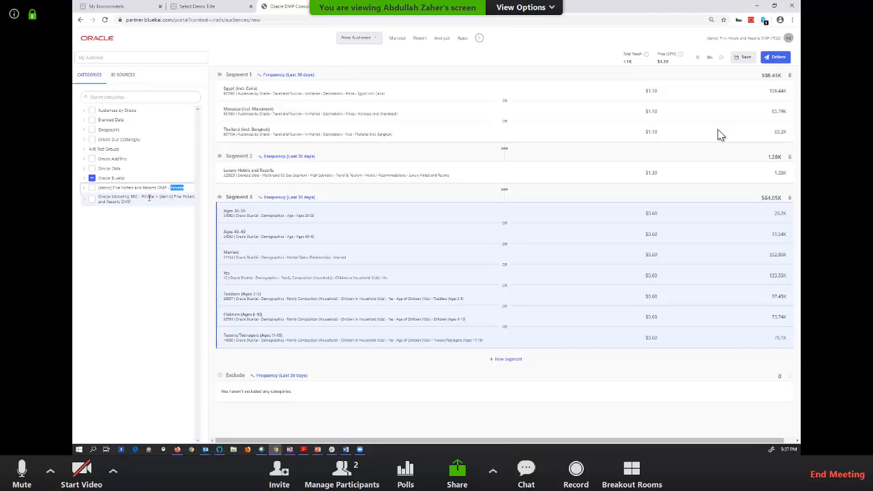
pyautogui.click(84, 189)
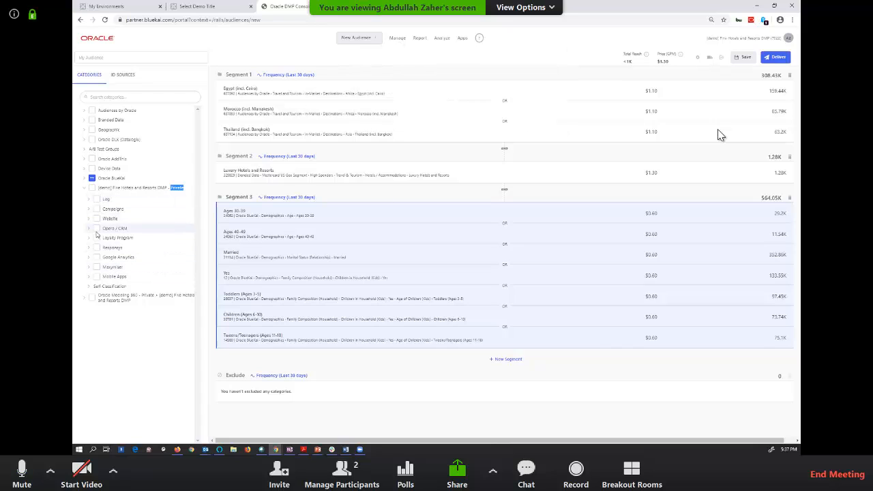
pyautogui.click(117, 230)
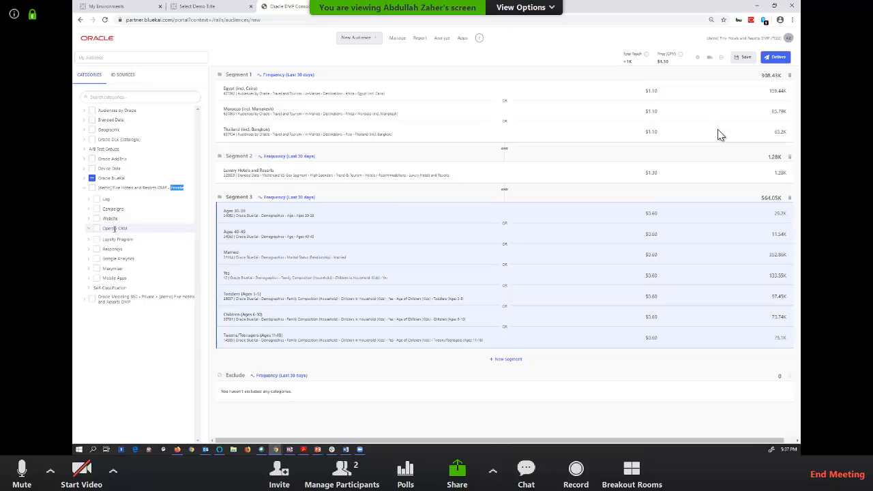
pyautogui.click(96, 240)
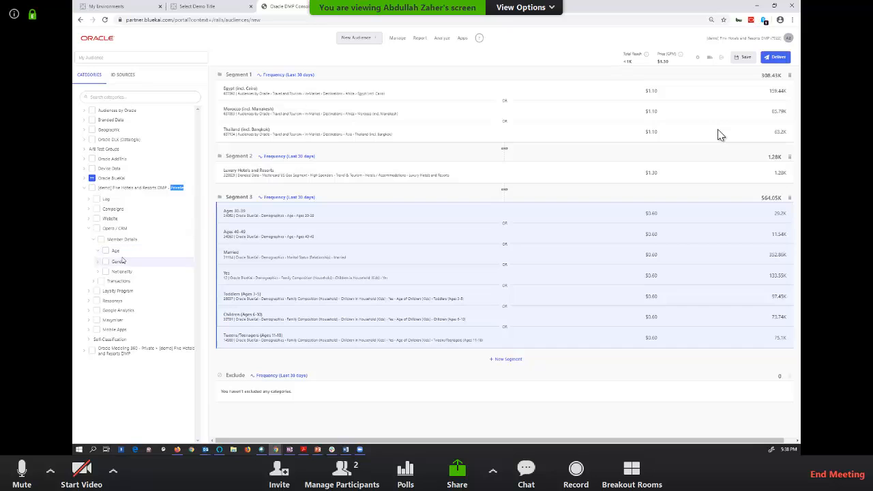
pyautogui.click(117, 254)
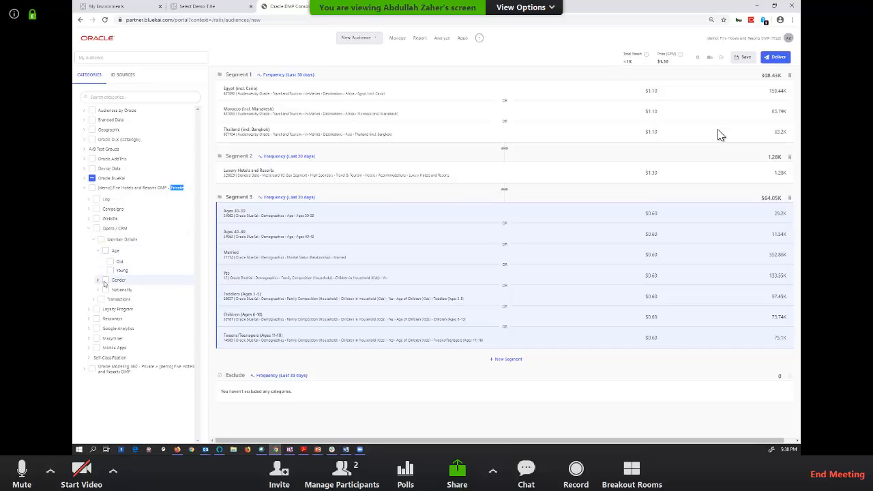
pyautogui.click(101, 281)
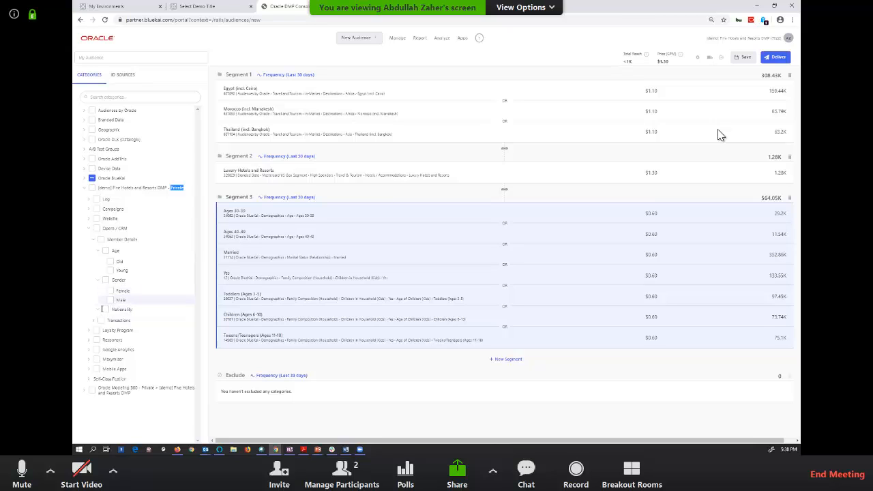
pyautogui.click(99, 310)
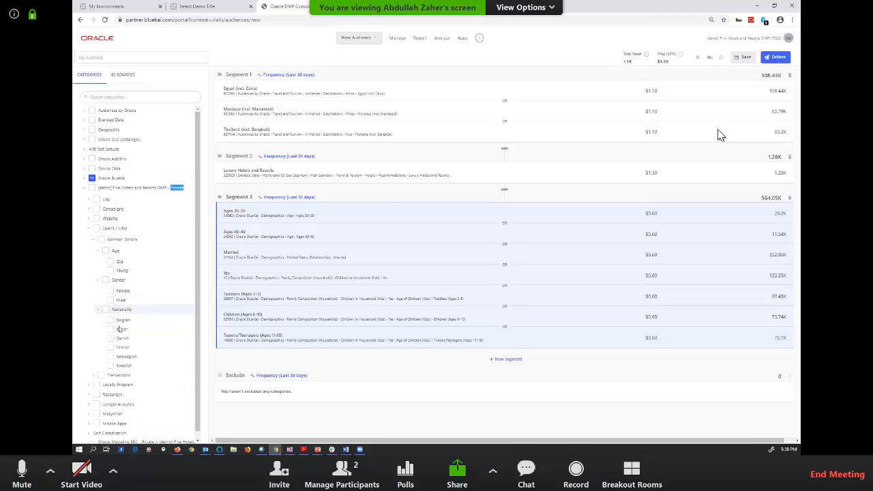
# - Examine the Life Time Value, Most Recent Booking and Total Number of Bookings categories under Opera / CRM Transactions
pyautogui.click(93, 240)
pyautogui.click(93, 253)
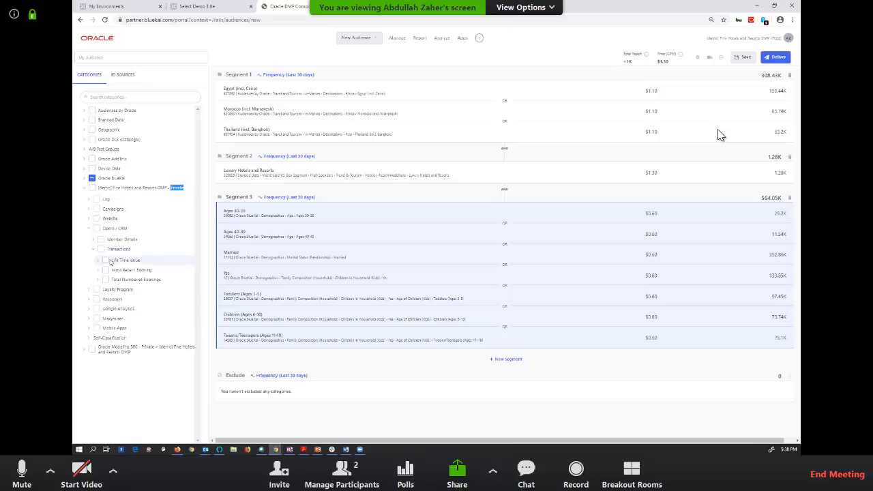
pyautogui.click(99, 260)
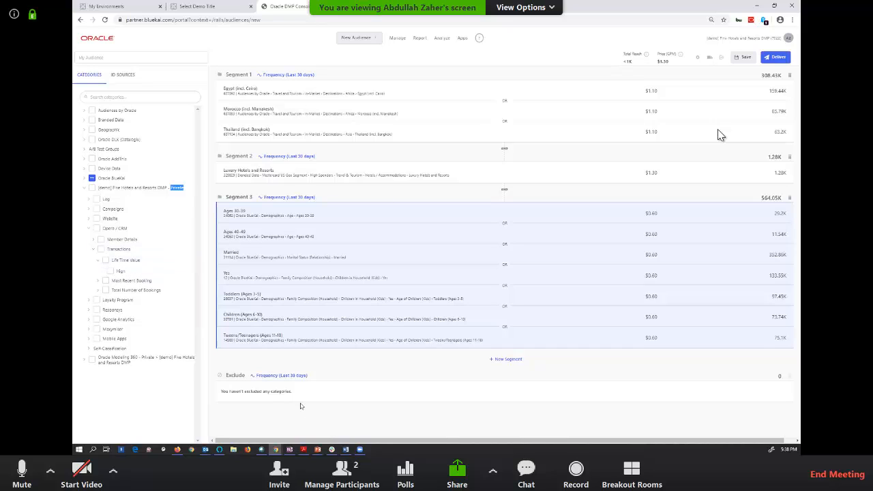
pyautogui.click(98, 280)
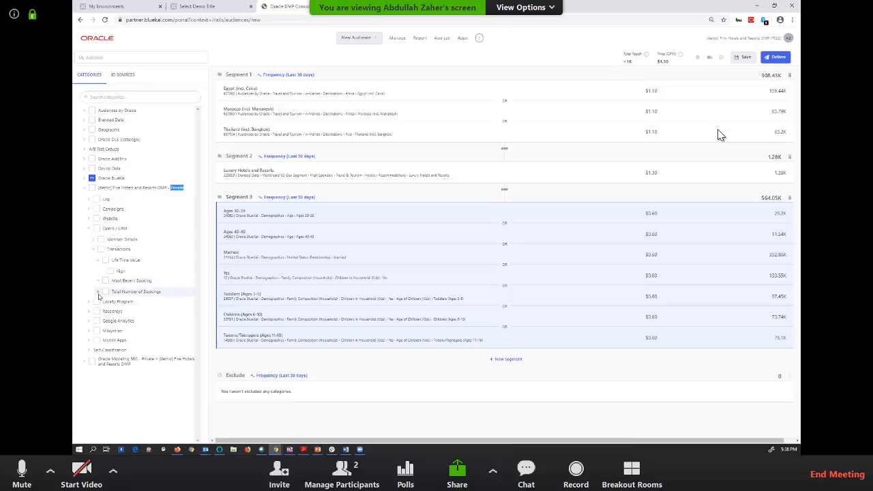
pyautogui.click(88, 228)
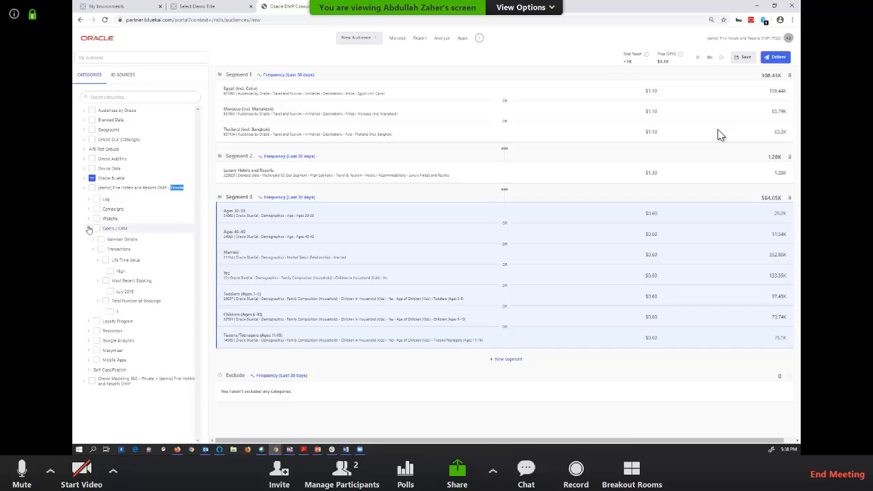
# - Review the Page View Duration categories under Google Analytics, Session Variables, and collapse the Google Analytics branch
pyautogui.click(90, 259)
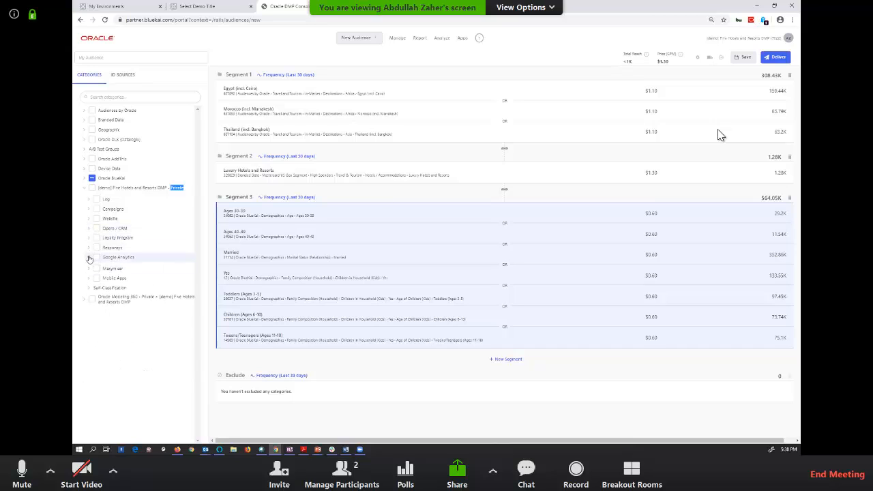
pyautogui.click(93, 278)
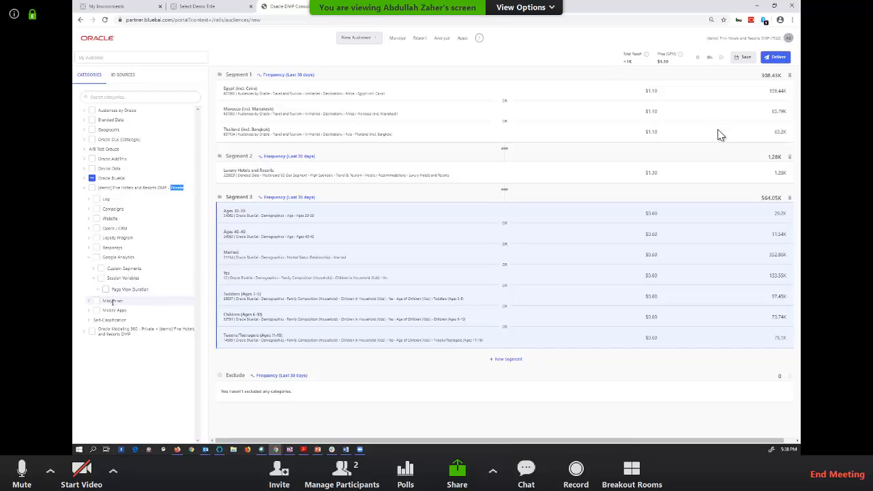
pyautogui.click(101, 290)
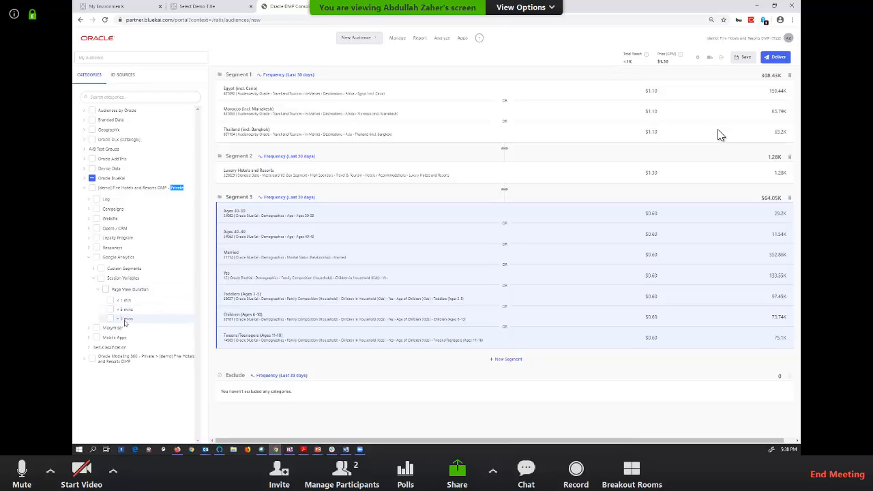
pyautogui.click(89, 258)
# - Review the Tier Level, Total Points and Membership Tenure categories of the Loyalty Program and collapse that branch
pyautogui.click(89, 238)
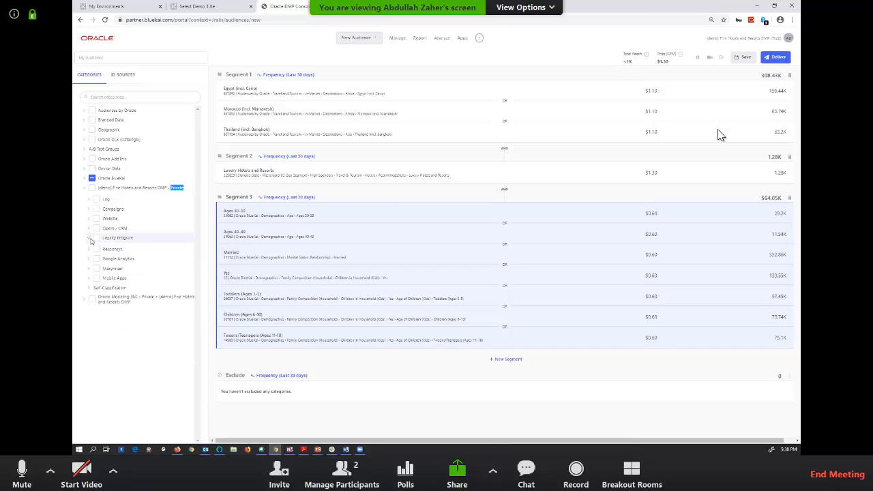
pyautogui.click(94, 259)
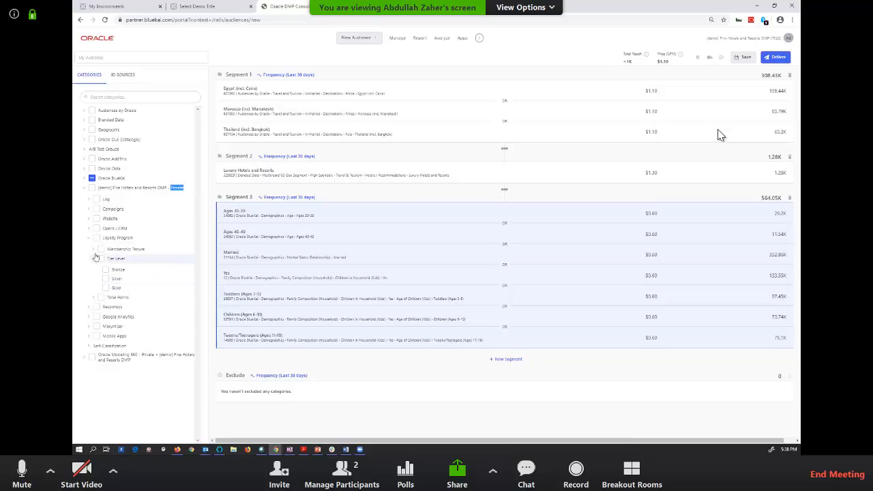
pyautogui.click(94, 259)
pyautogui.click(93, 268)
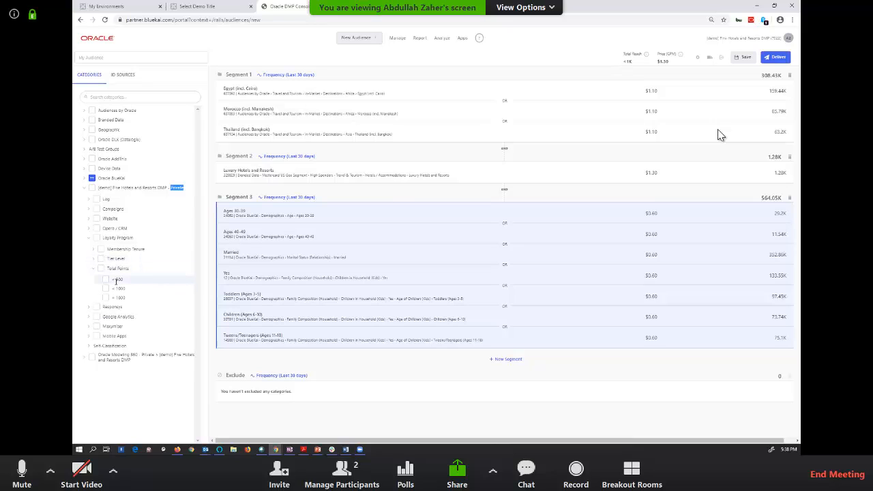
pyautogui.click(93, 249)
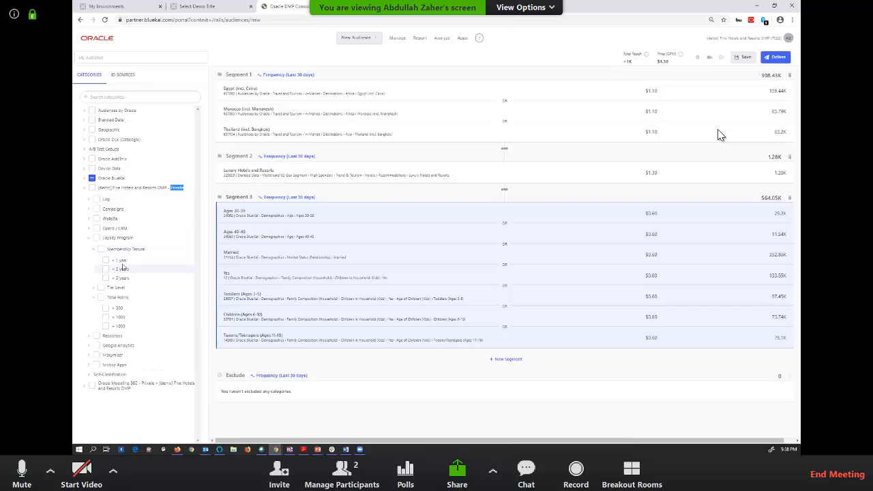
pyautogui.click(89, 239)
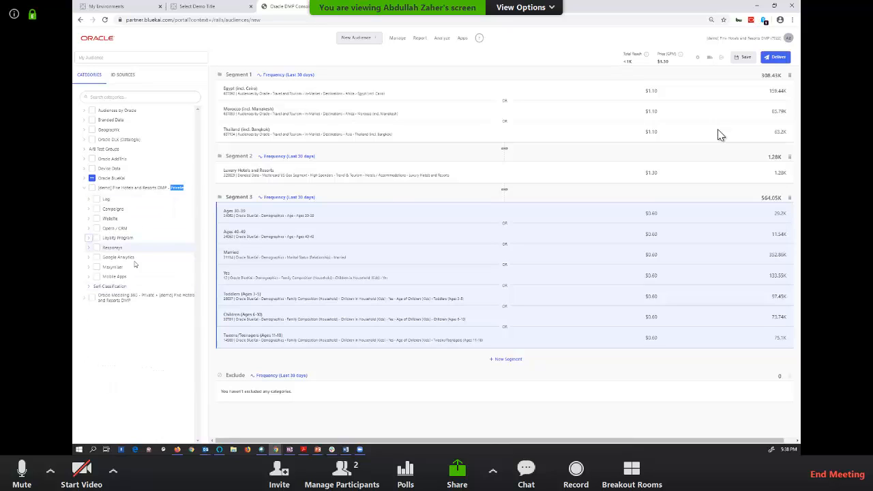
# - Exclude the Summer Campaign's Non-Responders, found under the private Campaigns categories, from the audience
pyautogui.click(88, 214)
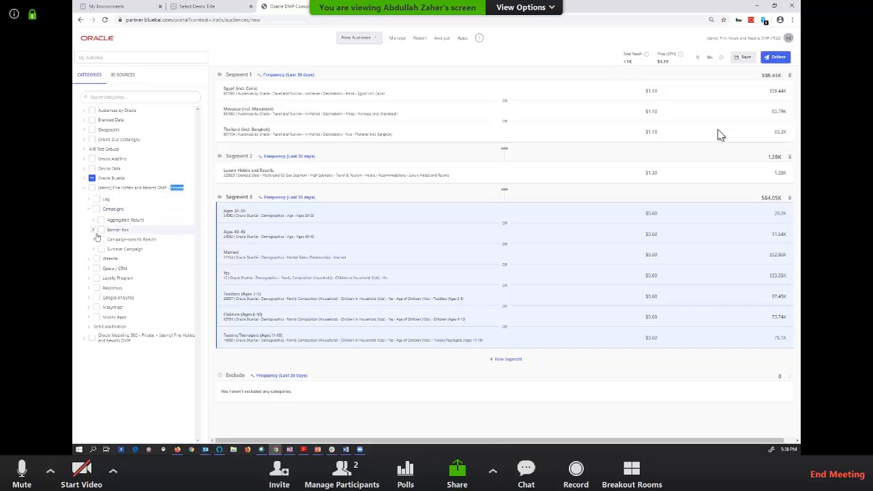
pyautogui.click(93, 250)
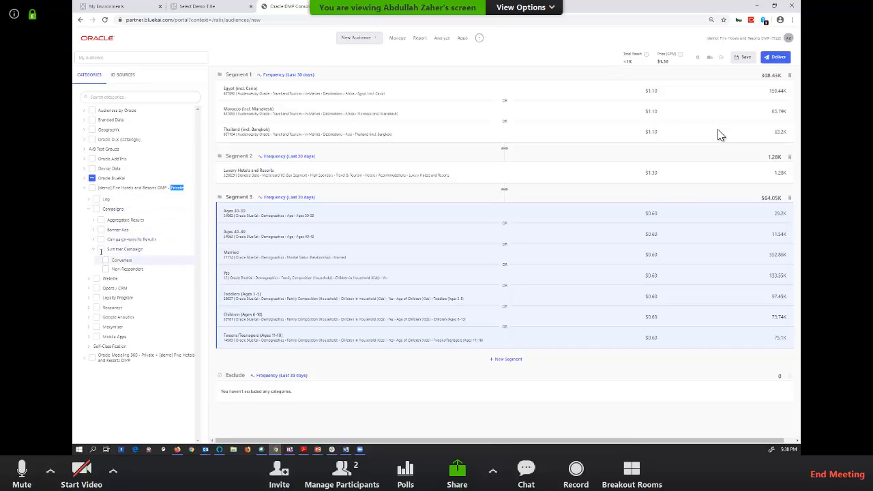
pyautogui.click(248, 387)
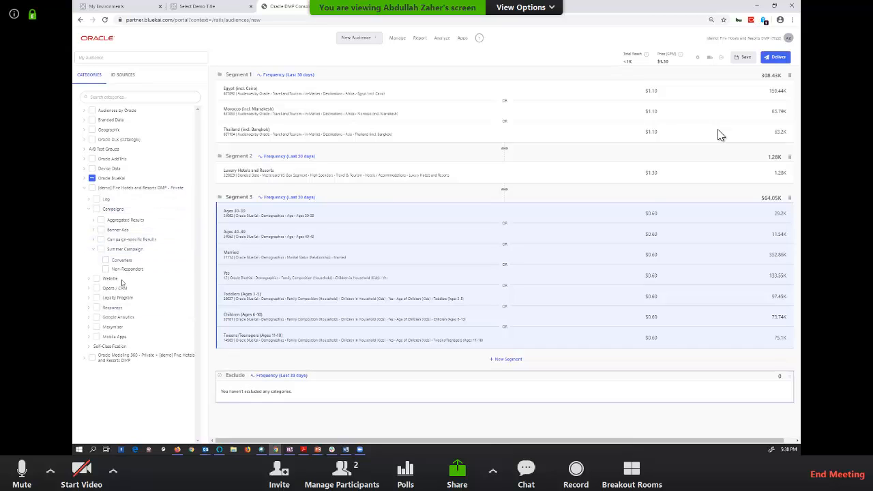
pyautogui.click(105, 270)
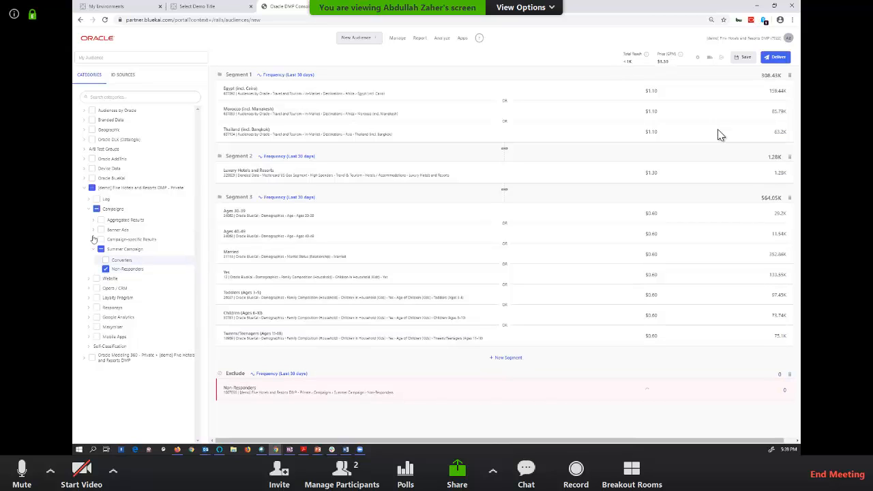
# - Exclude Bookings Completed from the JVC Dubai Grand Opening 2019 campaign-specific results and collapse the hotel's private categories
pyautogui.click(94, 241)
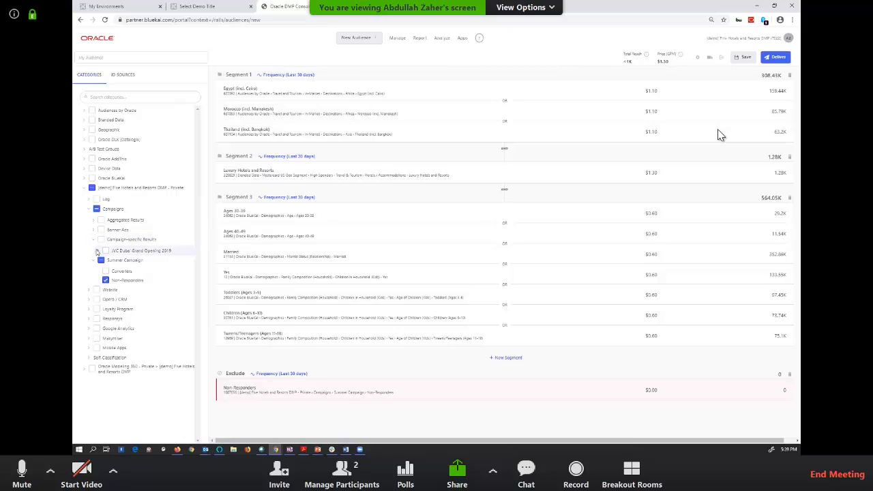
pyautogui.rightClick(96, 252)
pyautogui.click(96, 252)
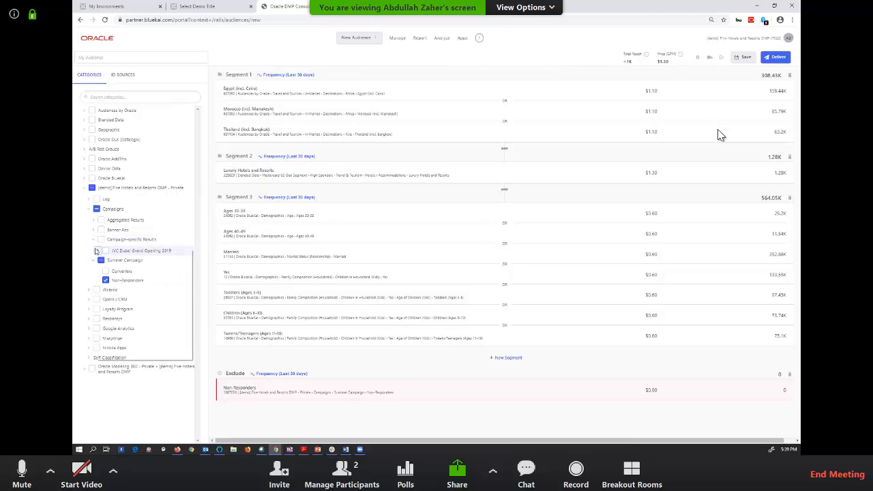
pyautogui.rightClick(95, 252)
pyautogui.click(93, 251)
pyautogui.click(99, 252)
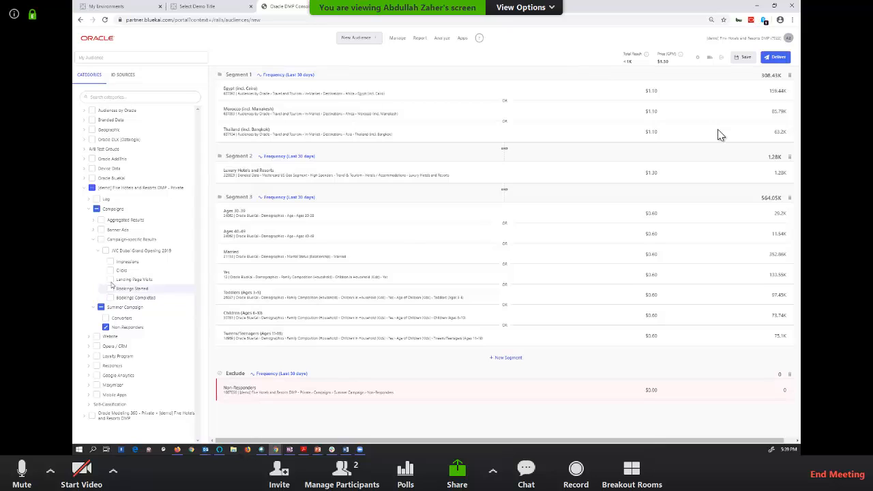
pyautogui.click(142, 302)
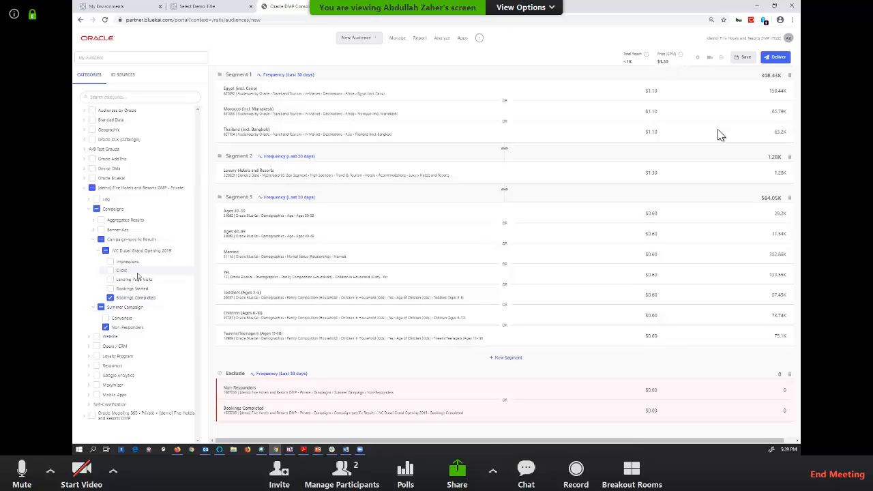
pyautogui.click(84, 189)
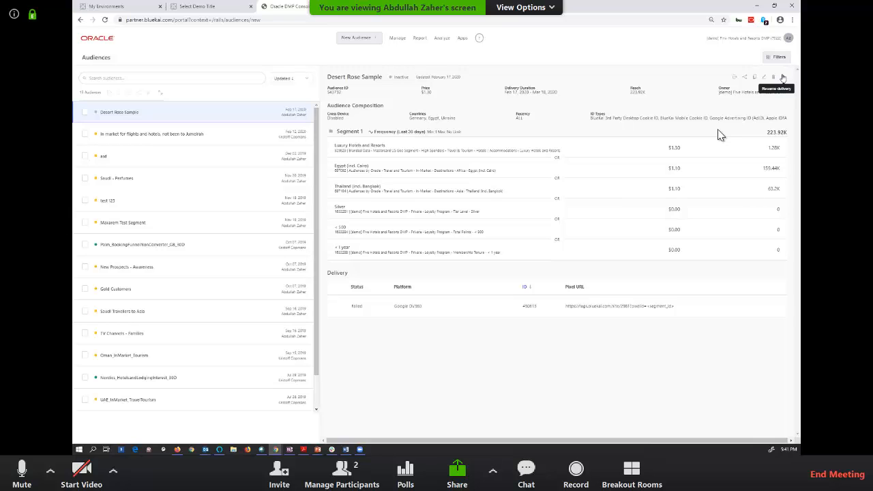
# - Open the app installation page under App Management
pyautogui.click(463, 39)
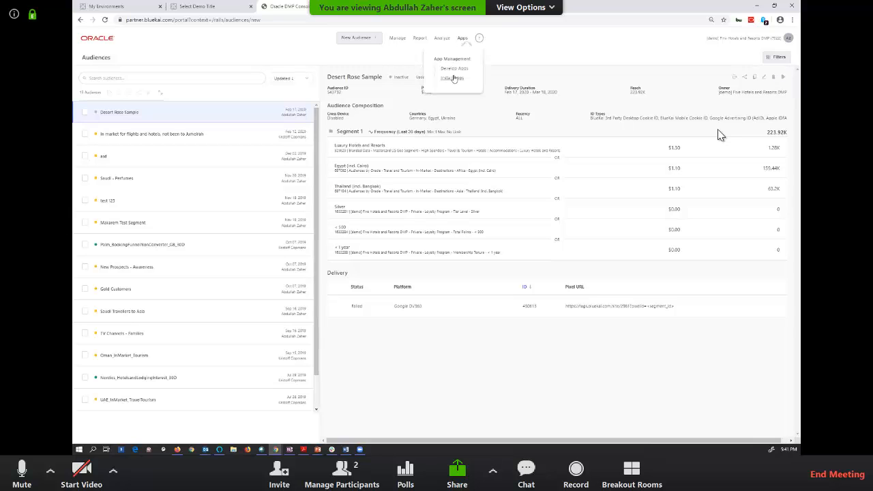
pyautogui.click(453, 78)
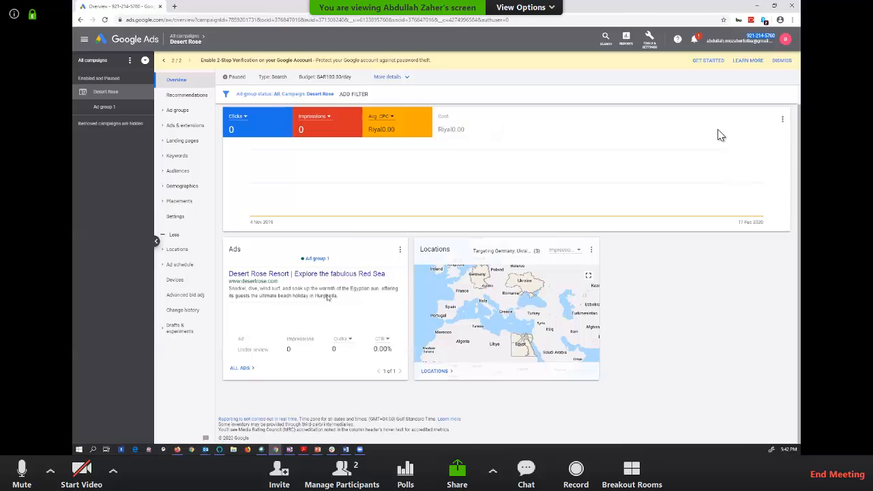
# - Review the Desert Rose campaign's ad text and targeted locations in Google Ads, then switch to the Demo Central demo titles
pyautogui.moveTo(328, 297); pyautogui.dragTo(257, 241)
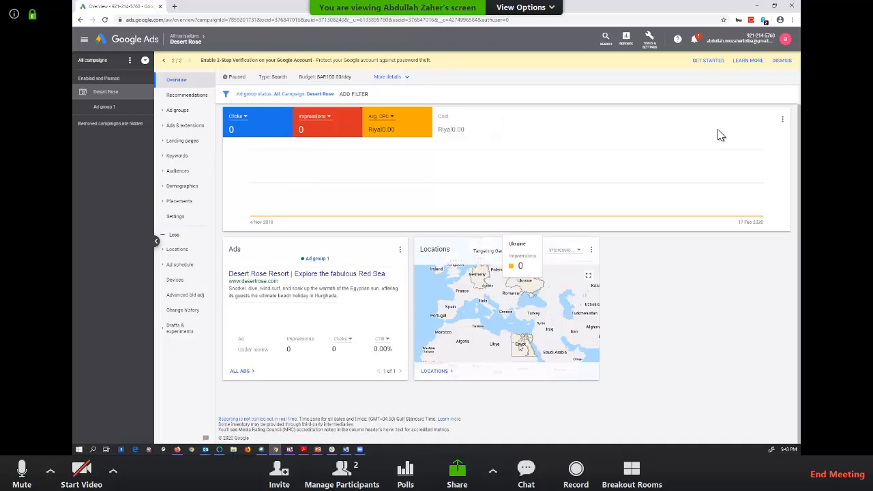
pyautogui.moveTo(288, 280)
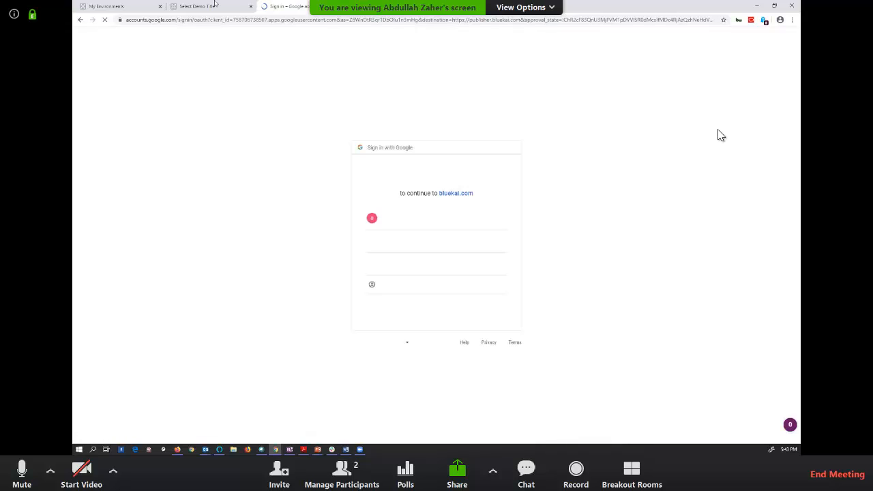
pyautogui.click(213, 7)
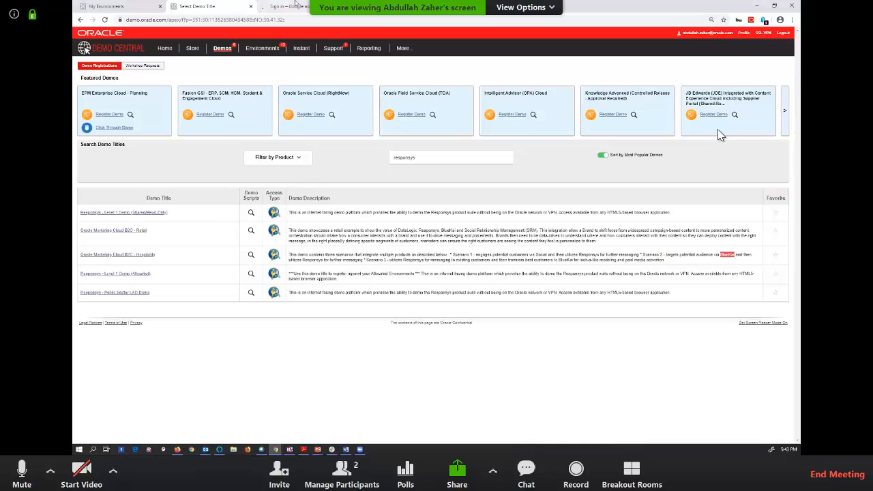
# - Switch back to the DMP console's app installation page and show the available analysis options
pyautogui.click(297, 7)
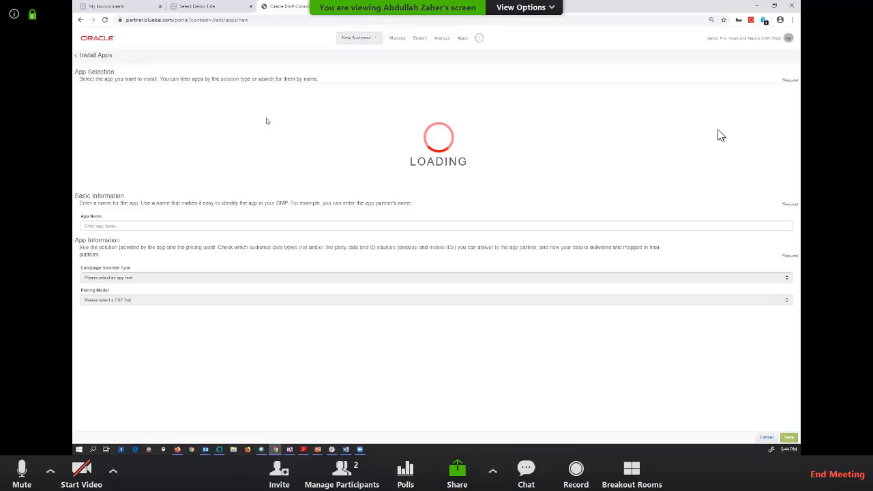
pyautogui.click(439, 41)
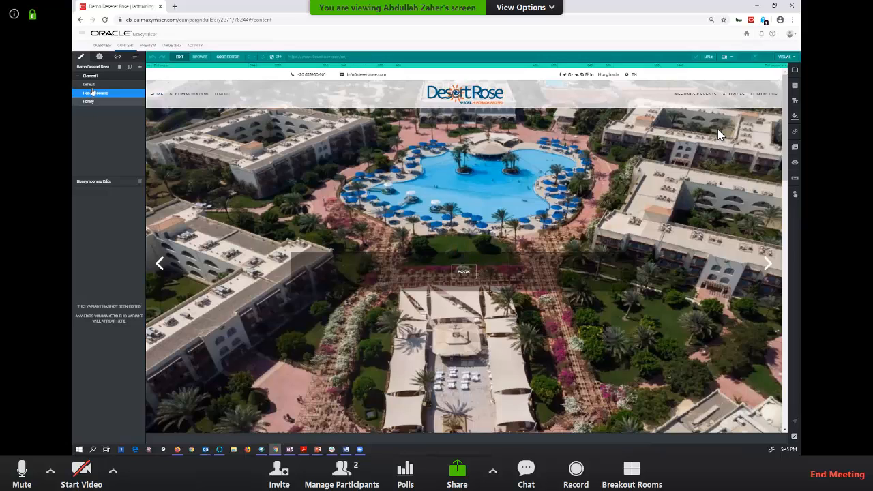
# - Switch to the Desert Rose campaign in Oracle Maxymiser and compare the page content of the Default and Honeymooners variants
pyautogui.click(93, 86)
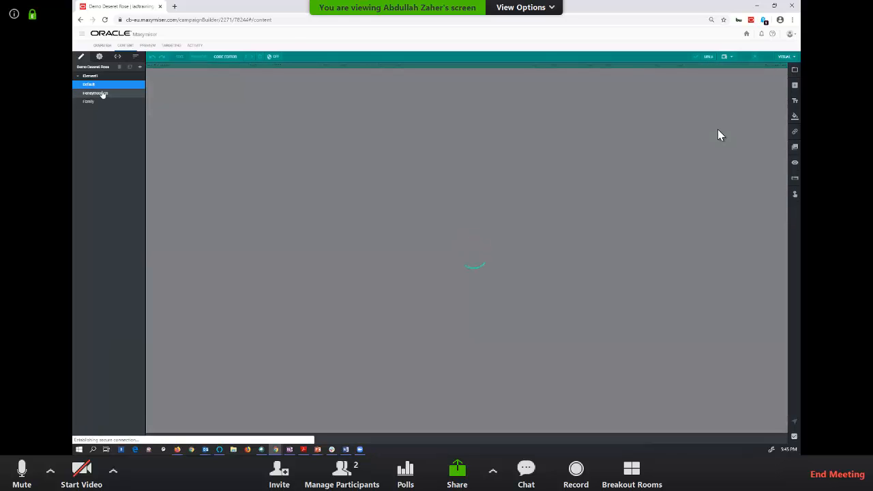
pyautogui.click(102, 94)
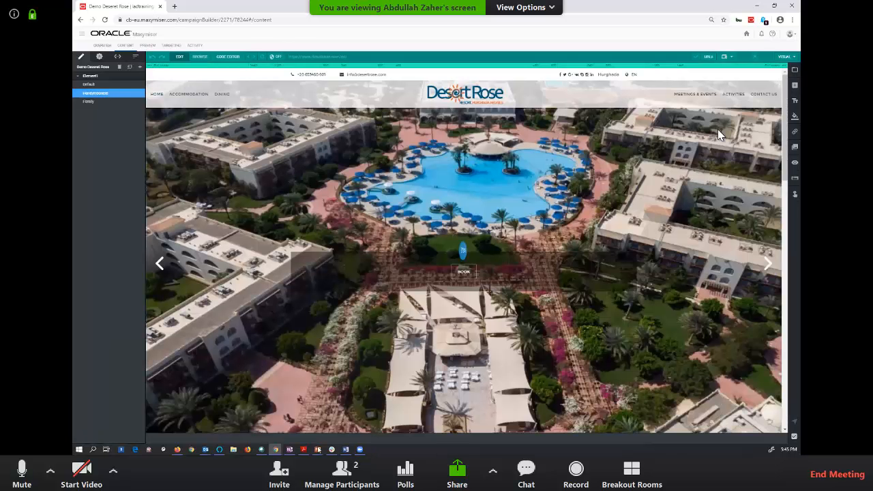
pyautogui.moveTo(323, 444)
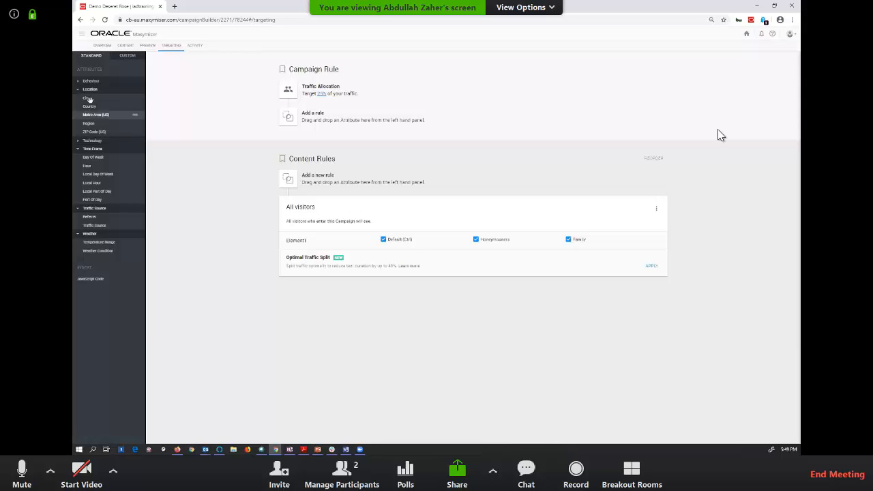
# - Add a content rule to the campaign's targeting with the Country location attribute set to Germany
pyautogui.moveTo(89, 99); pyautogui.dragTo(208, 143)
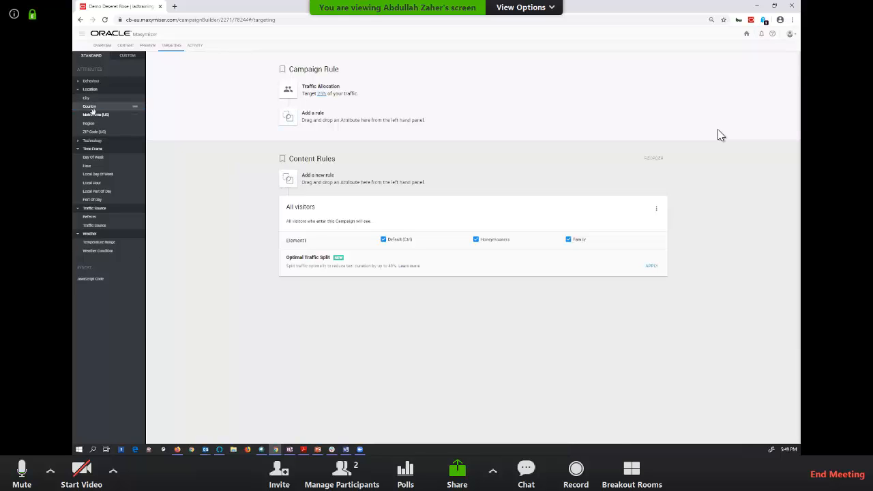
pyautogui.moveTo(91, 105); pyautogui.dragTo(294, 180)
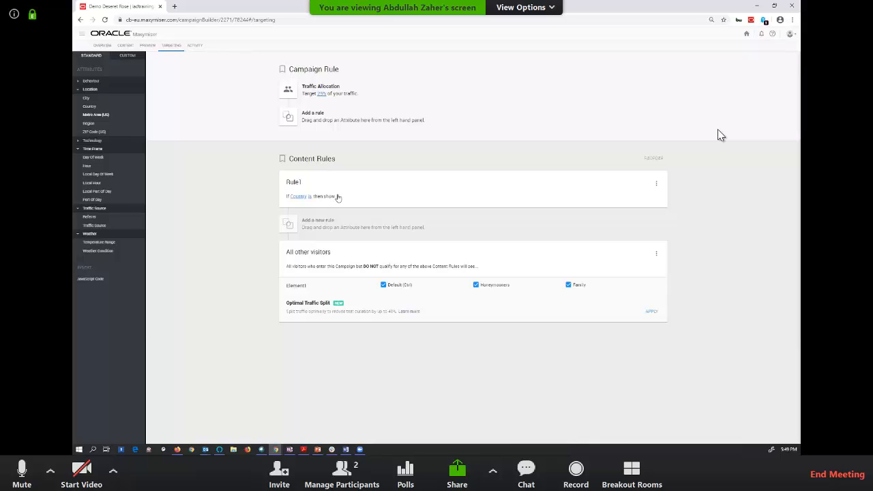
pyautogui.click(386, 200)
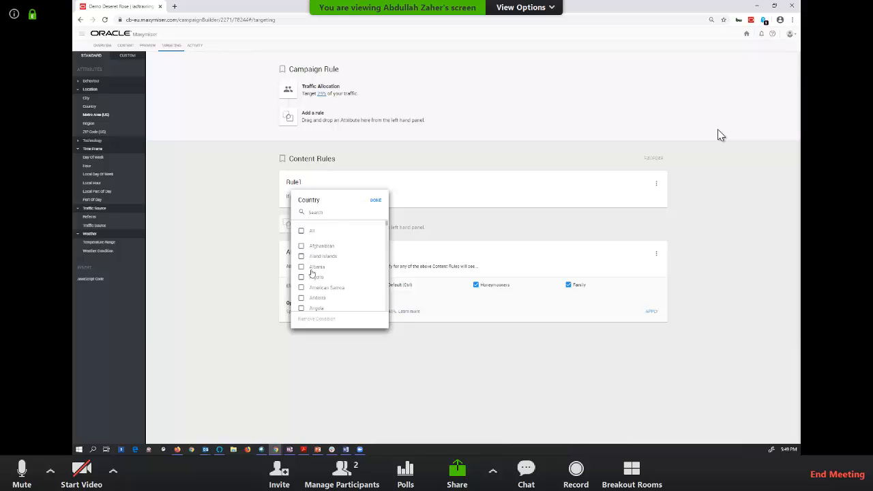
pyautogui.scroll(-3, 305, 263)
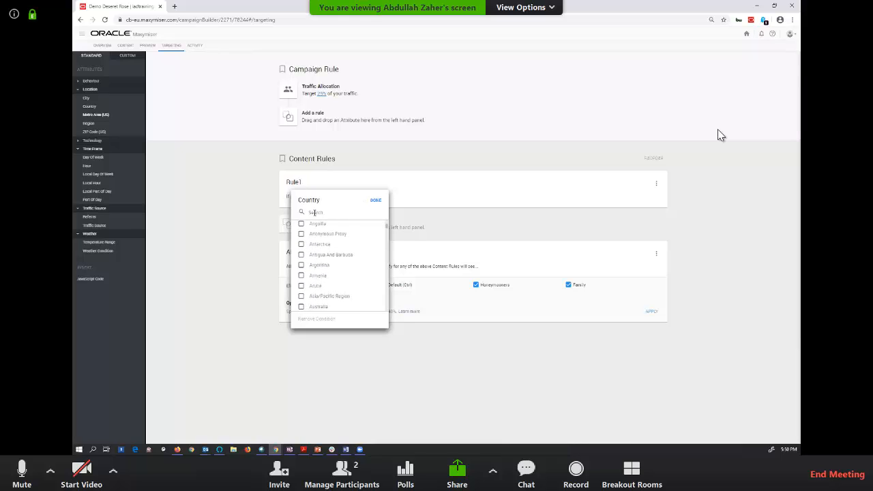
pyautogui.click(309, 212)
pyautogui.write('germany')
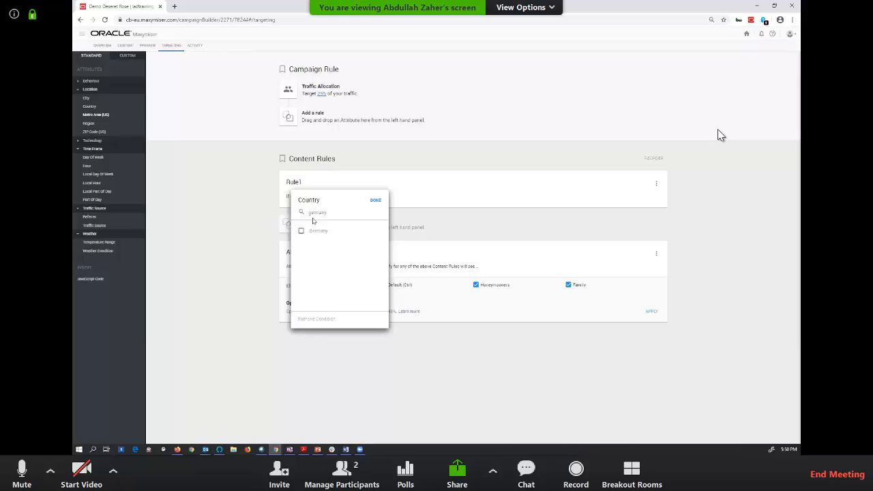
pyautogui.click(303, 233)
pyautogui.click(252, 216)
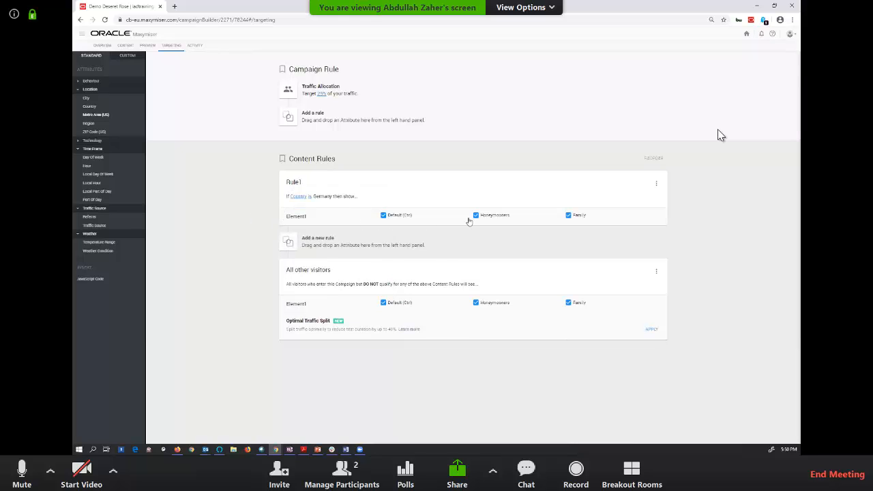
# - Deselect Default and Family in the Germany rule to leave only Honeymooners, and expand the Behaviour attributes
pyautogui.click(385, 215)
pyautogui.click(578, 217)
pyautogui.click(79, 84)
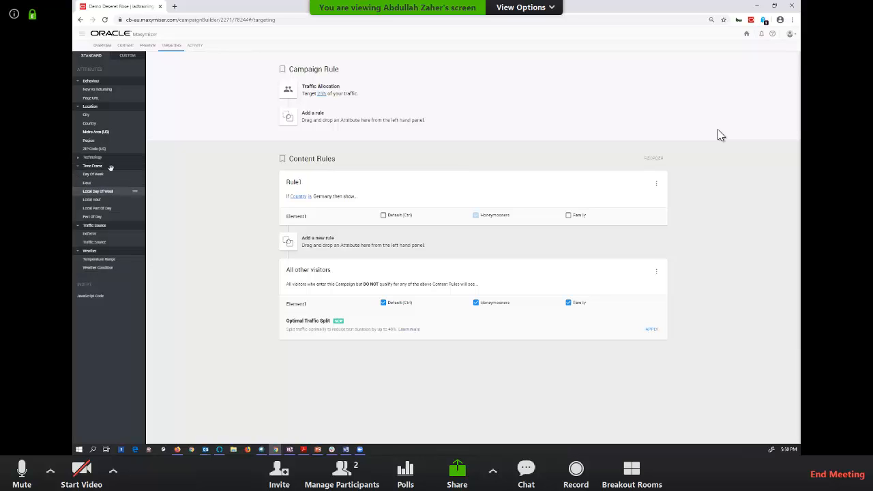
pyautogui.click(191, 48)
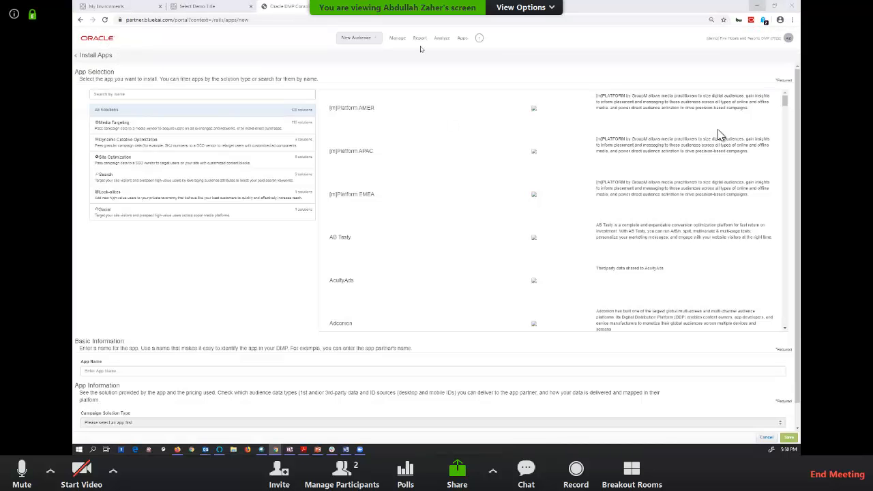
# - Switch to the DMP console, open the Funnel Analysis report and bring up its report query
pyautogui.click(422, 41)
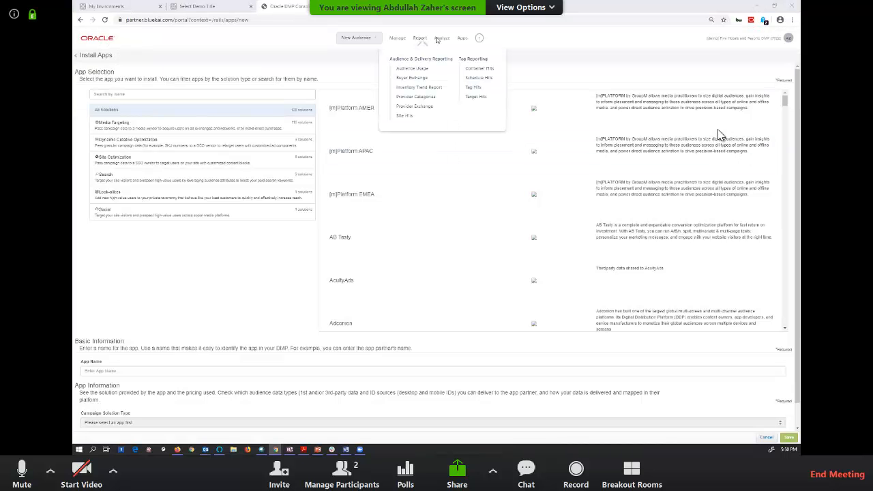
pyautogui.click(442, 38)
pyautogui.click(431, 106)
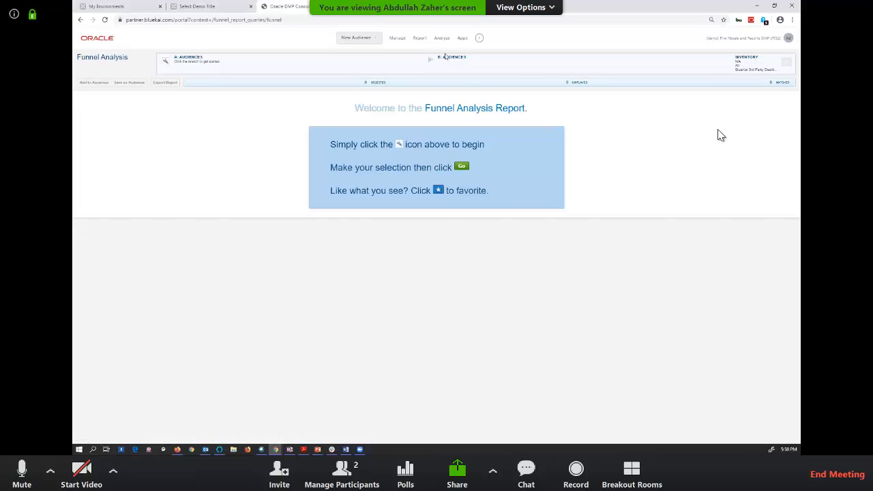
pyautogui.doubleClick(190, 57)
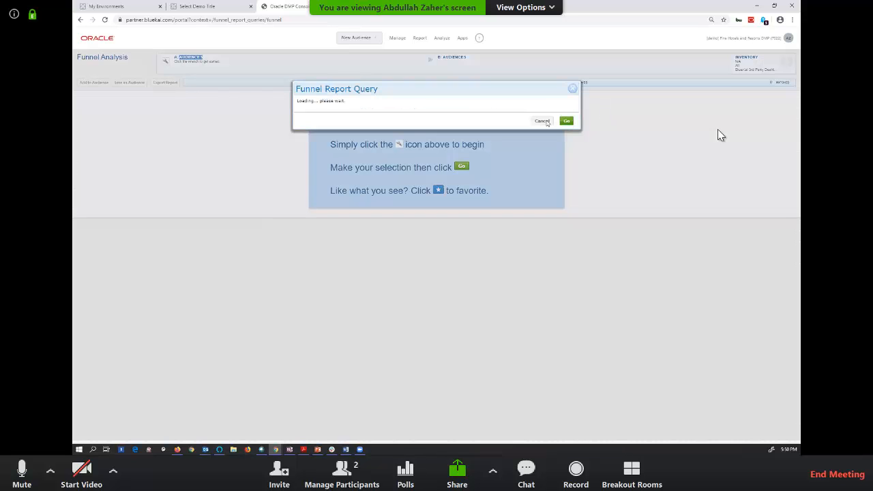
pyautogui.click(188, 61)
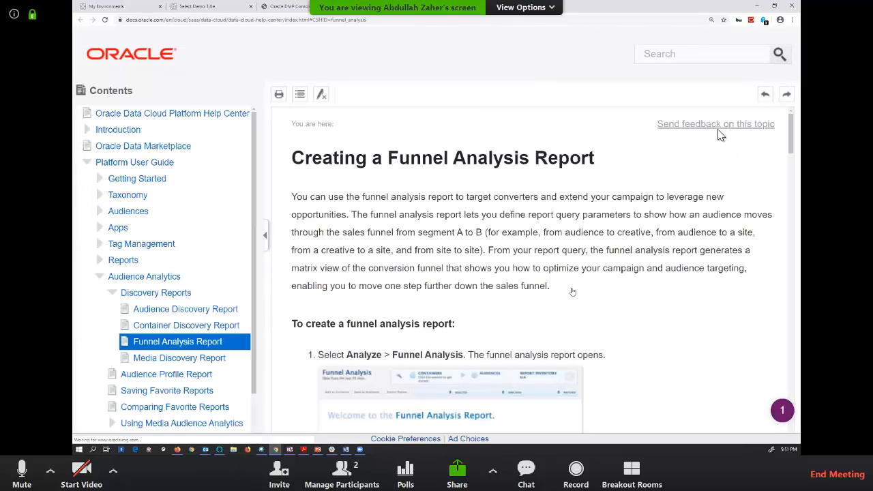
# - Read the Funnel Analysis Report help topic, examining the query scope options, the sample report and the axis explanations
pyautogui.scroll(-10, 574, 292)
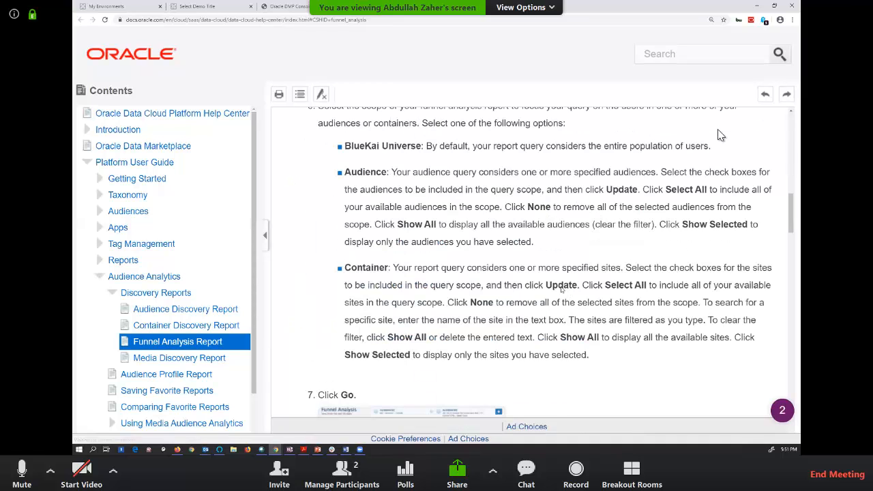
pyautogui.scroll(-5, 560, 287)
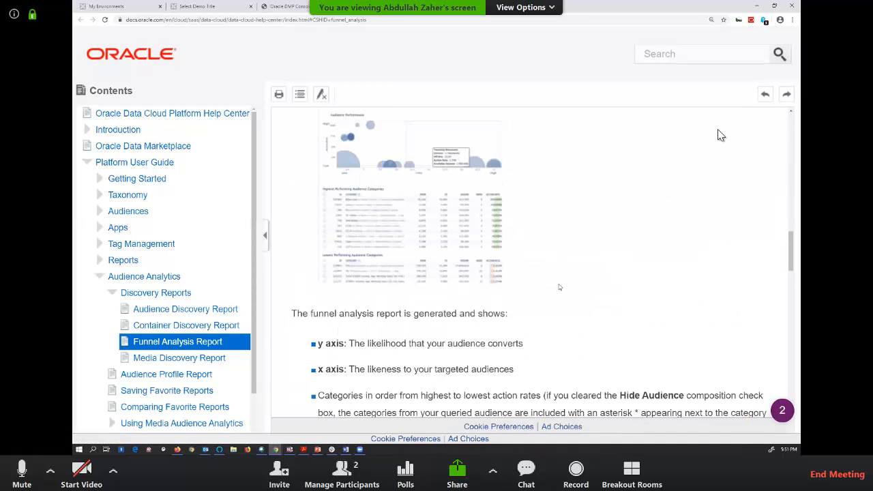
pyautogui.click(414, 187)
pyautogui.scroll(-1, 430, 197)
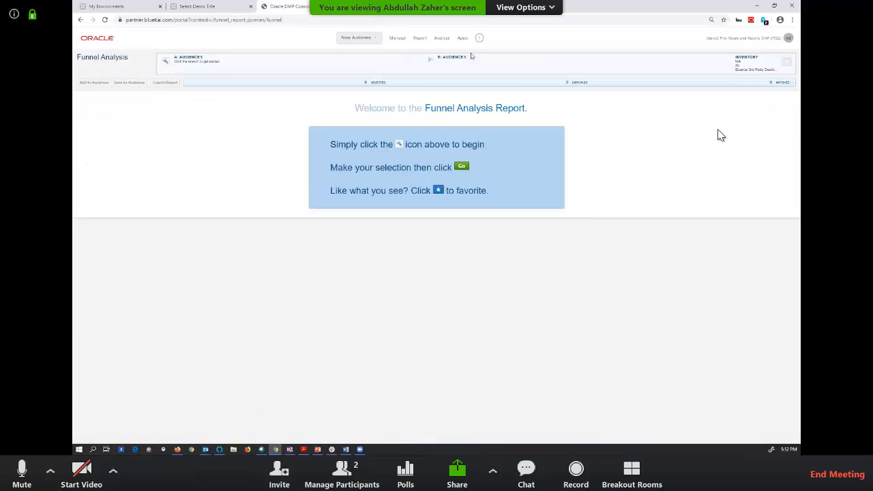
# - Switch to the Ethiopian Airlines PDF in Acrobat Reader and go from the campaign KPI journey to the "Imagine the potential" page
pyautogui.moveTo(417, 38)
pyautogui.click(303, 449)
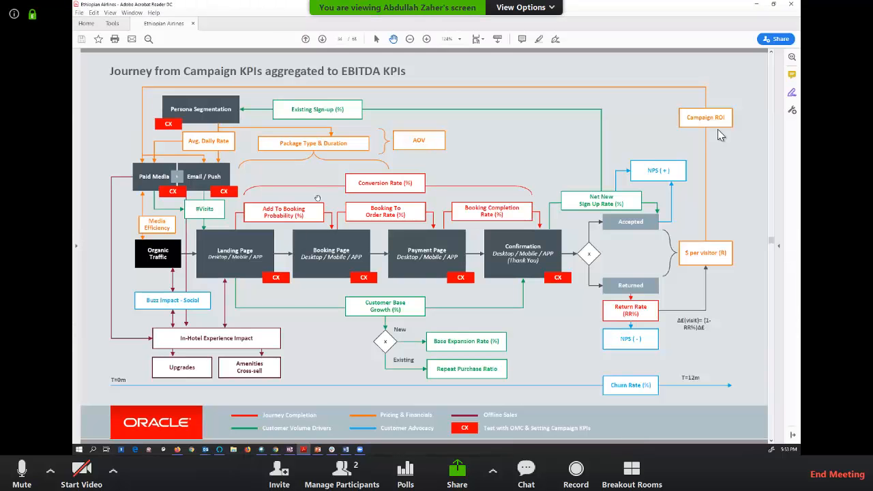
pyautogui.scroll(-8, 719, 135)
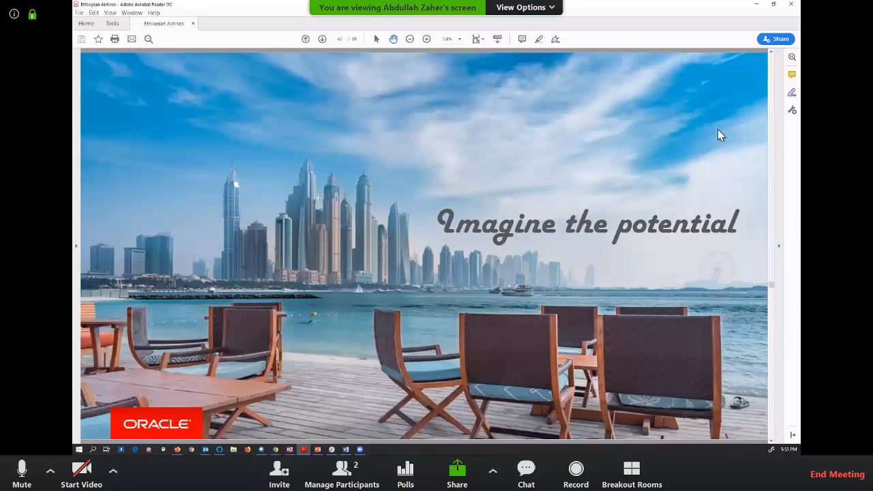